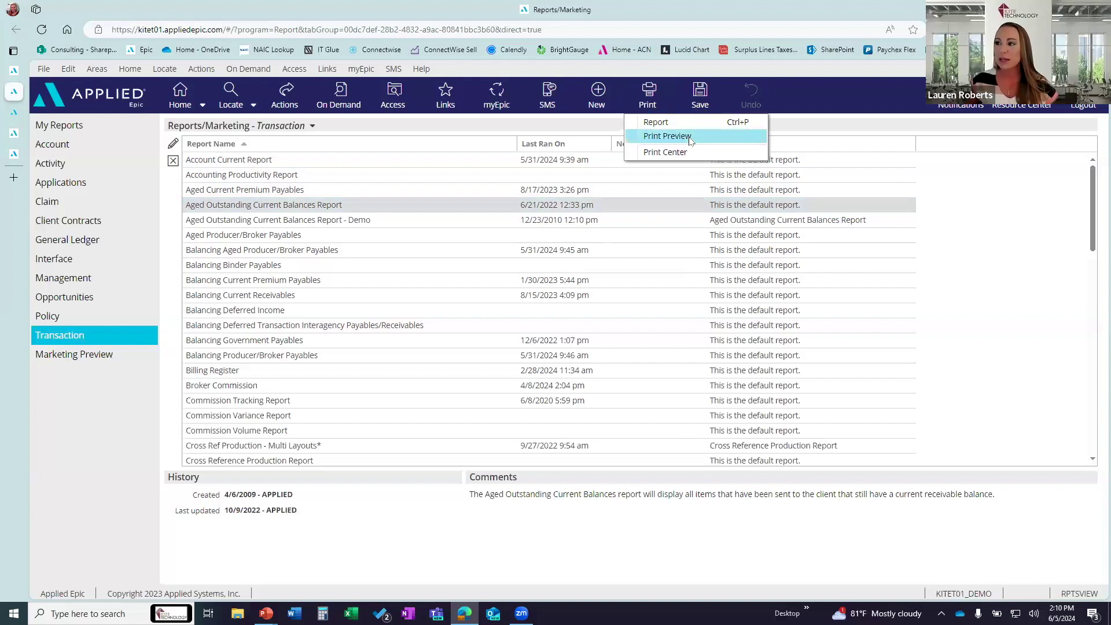
Generate a print preview of the Aged Outstanding Current Balances Report and review it through to the totals on the last page
click(690, 139)
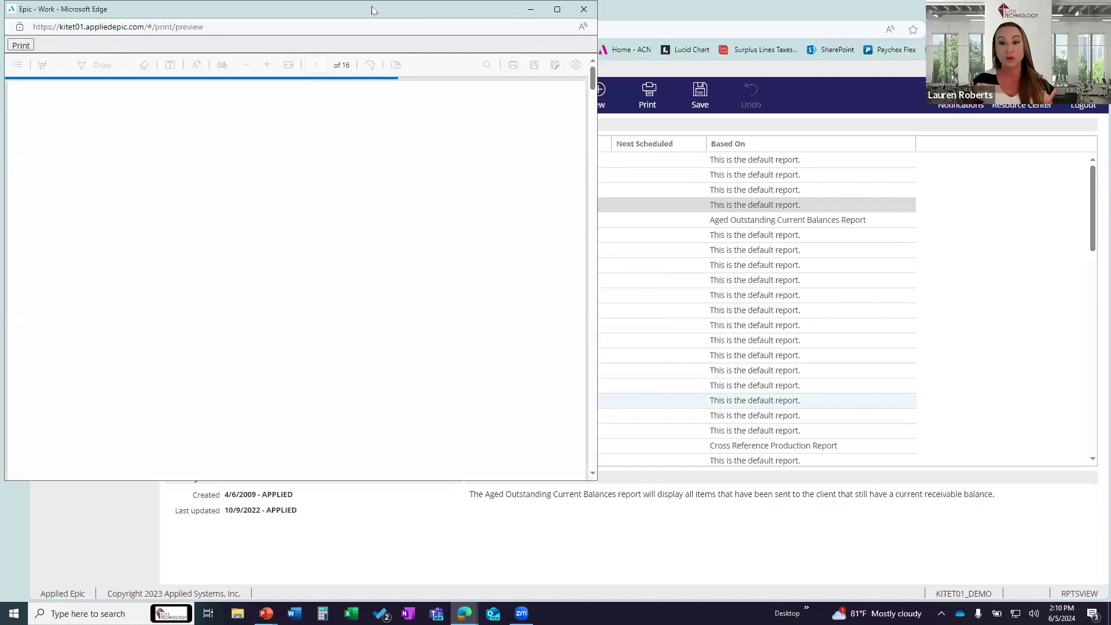
drag(387, 14, 429, 2)
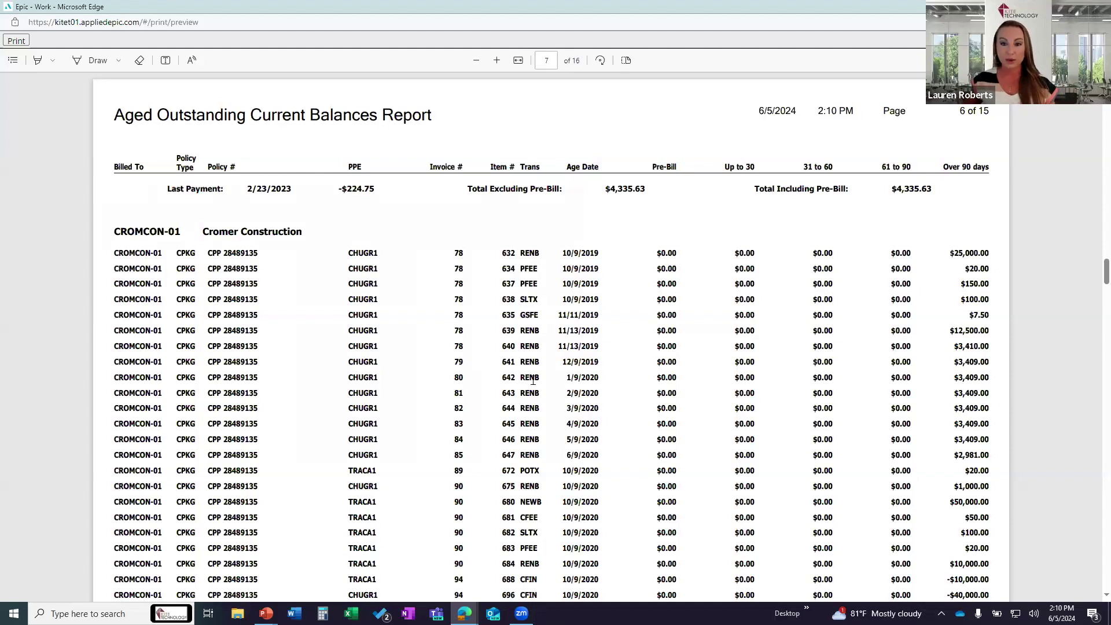
scroll(533, 379, up, 8)
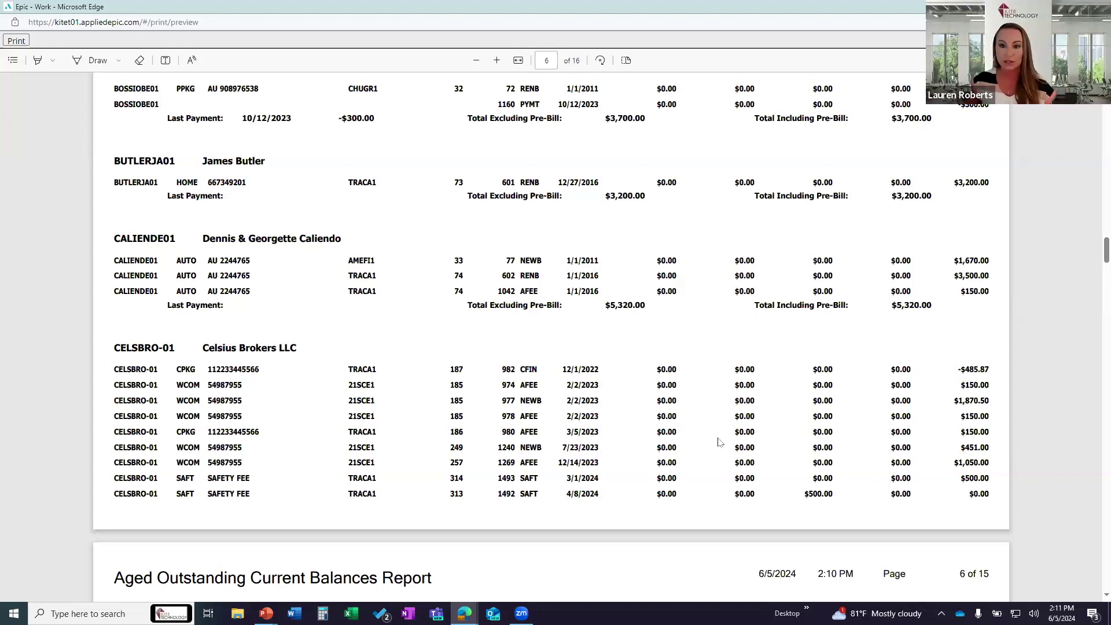
scroll(970, 393, down, 1)
scroll(995, 431, down, 20)
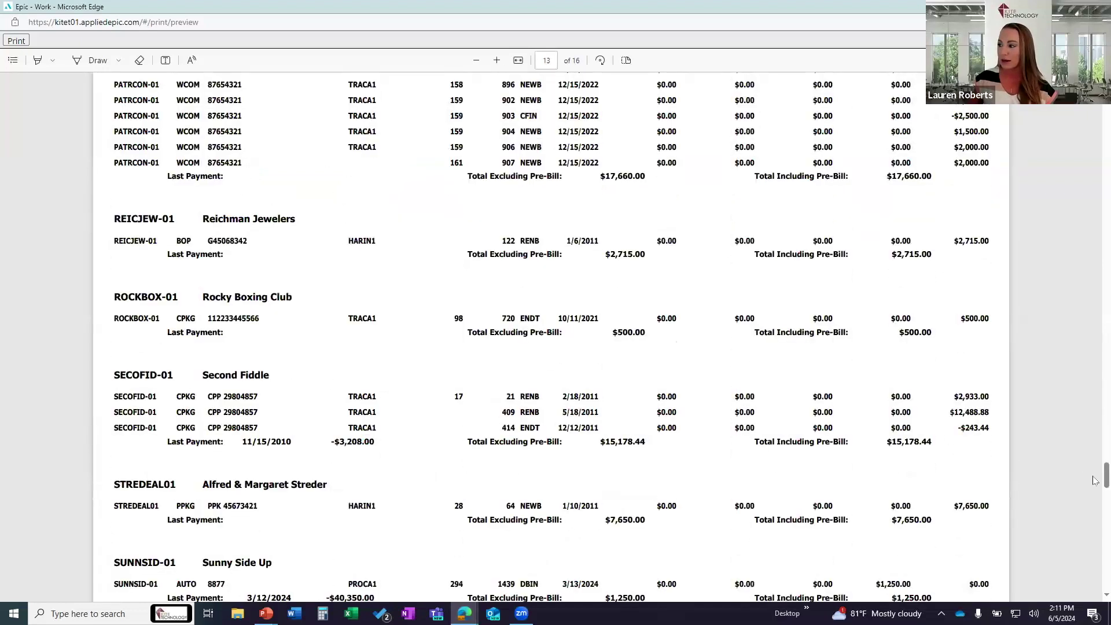
scroll(1096, 555, down, 10)
scroll(1095, 572, down, 2)
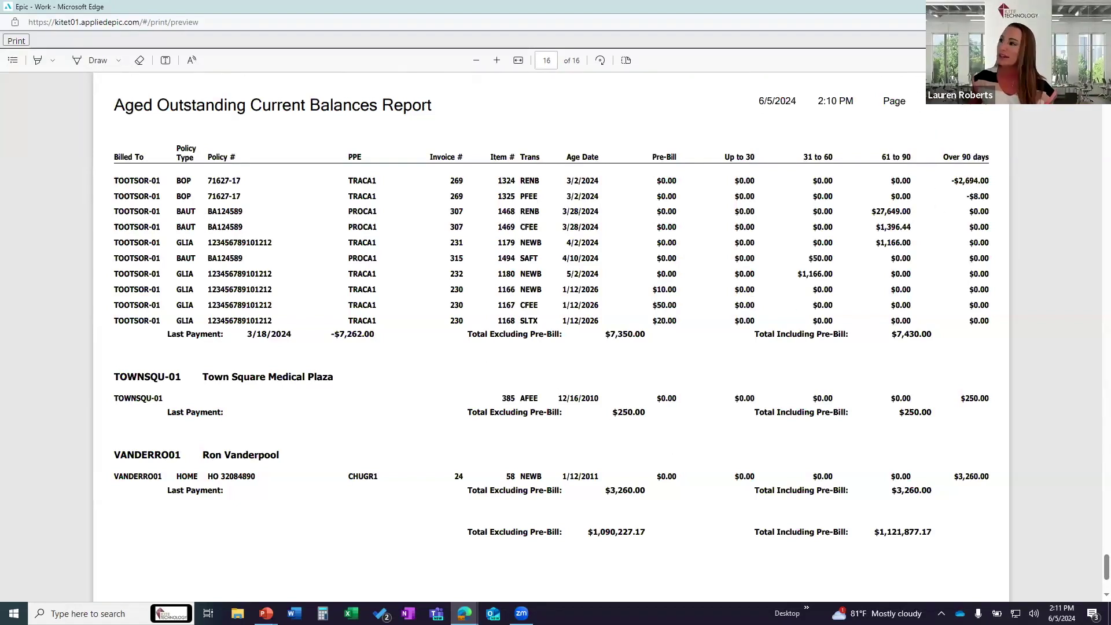
key(alt+Tab)
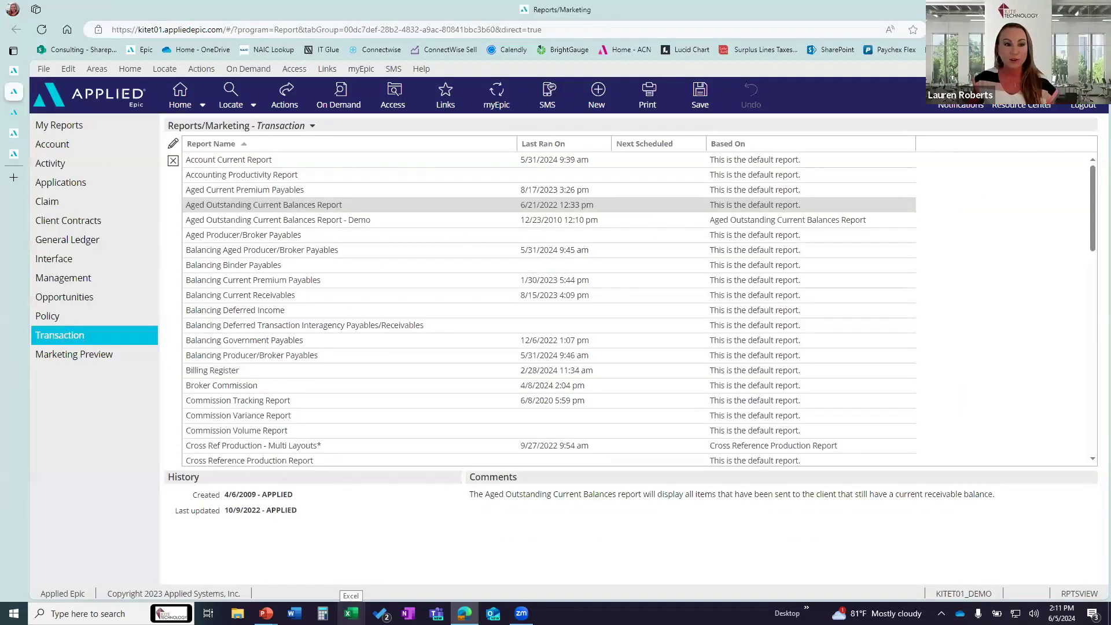
Generate a print preview of the Balancing Current Receivables report and maximize its window
key(alt+Tab)
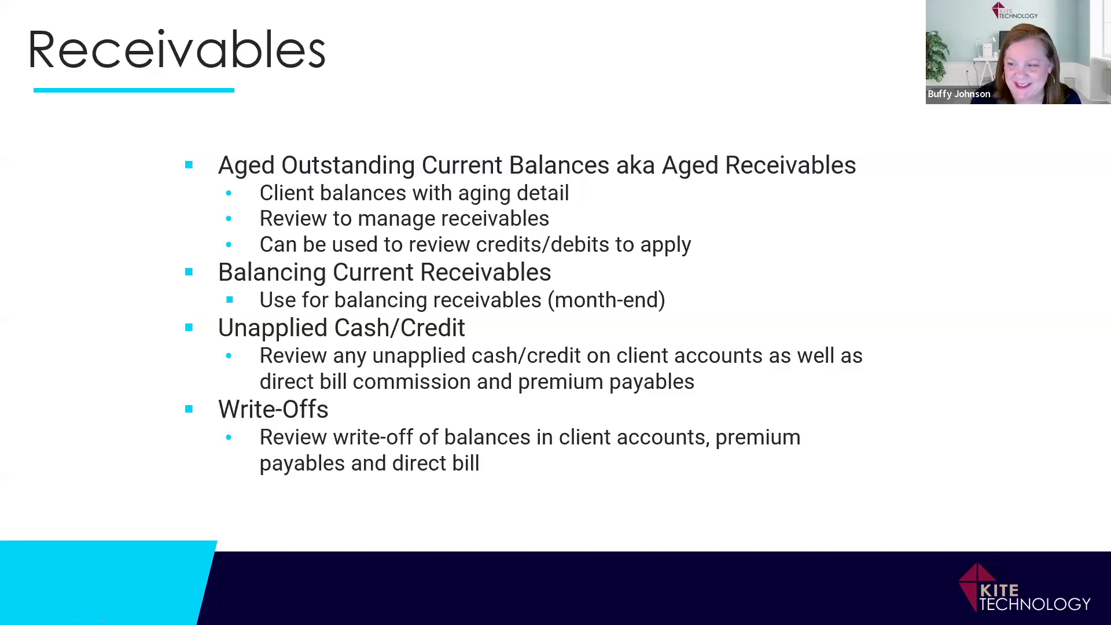
key(alt+Tab)
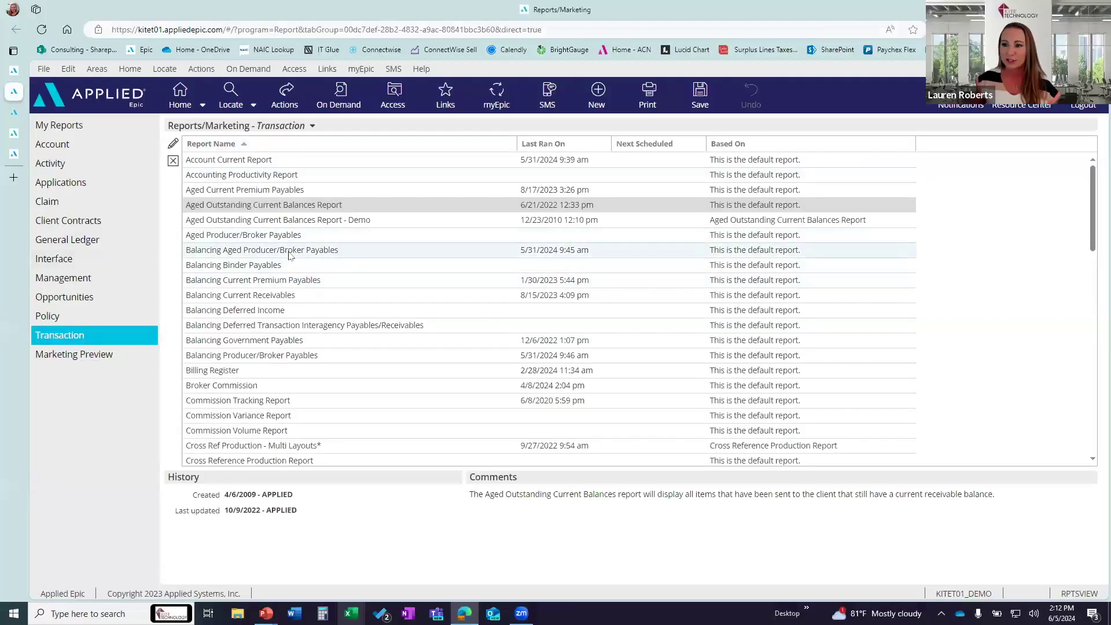
click(309, 296)
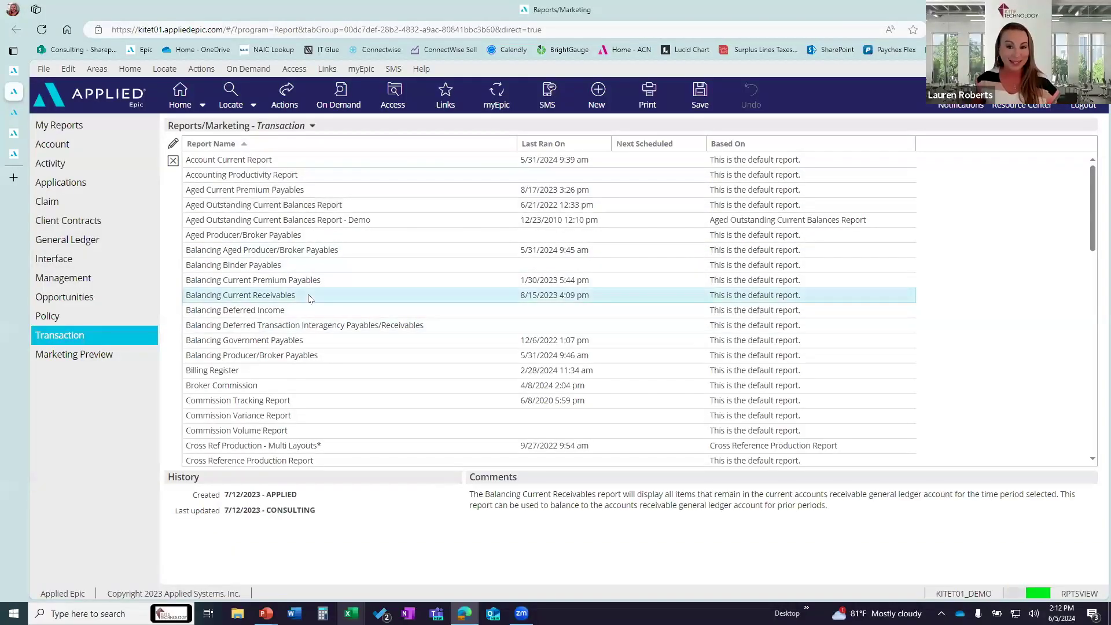
click(648, 93)
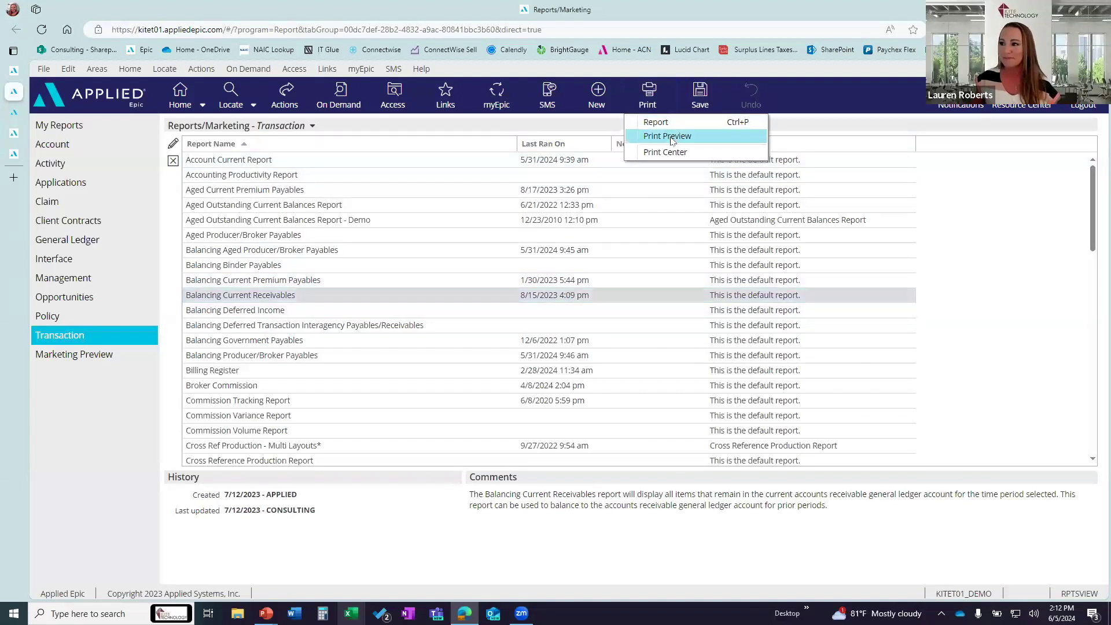
click(671, 137)
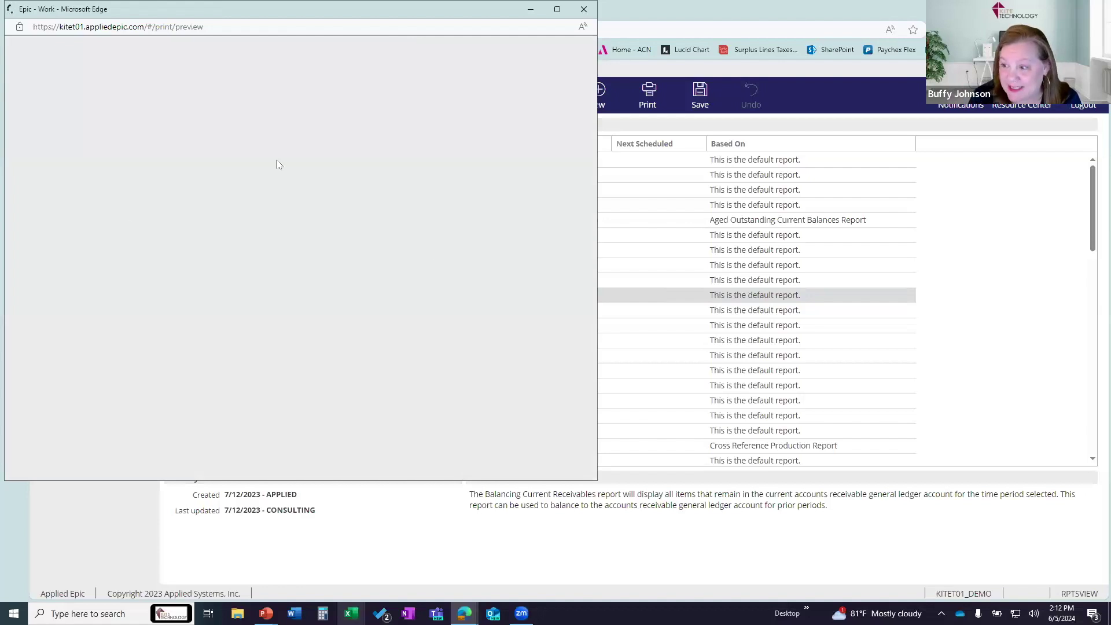
key(XF86AudioRaiseVolume)
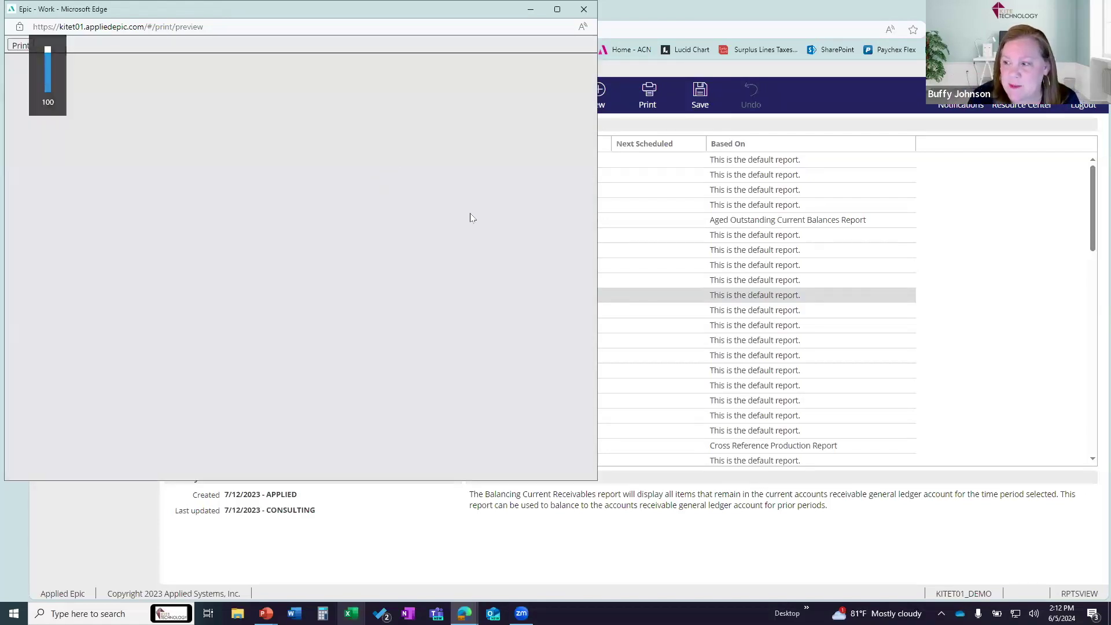
click(557, 9)
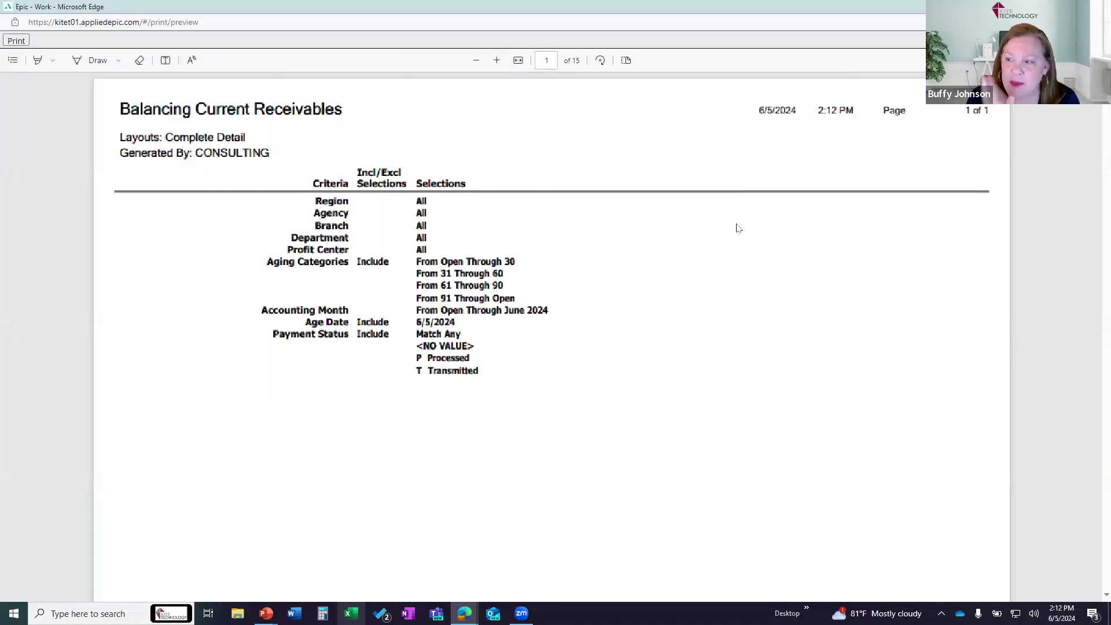
Review the Balancing Current Receivables preview down to the grand total and Accounts Receivable line, and return to the report list
scroll(683, 269, down, 20)
scroll(735, 270, up, 5)
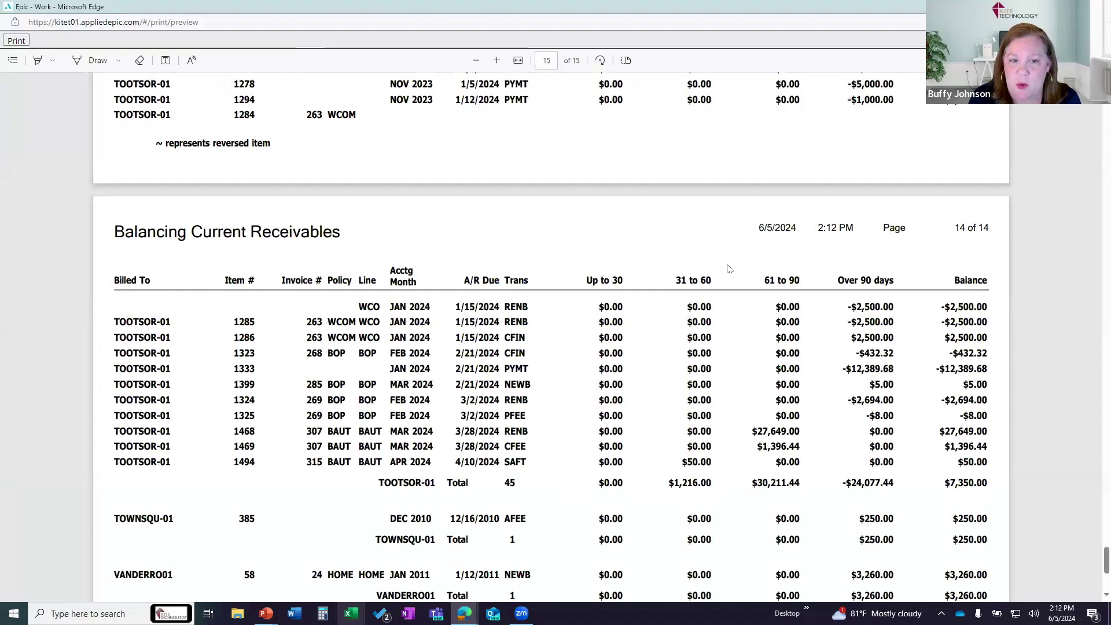
scroll(733, 269, up, 5)
scroll(744, 264, up, 3)
scroll(764, 271, down, 9)
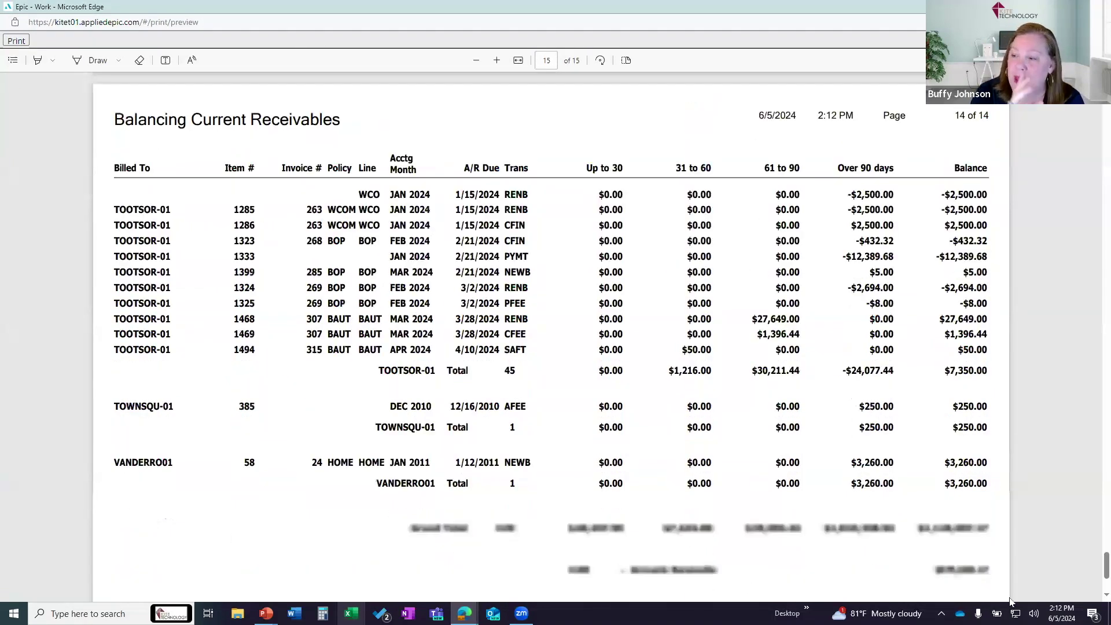
scroll(1006, 596, down, 1)
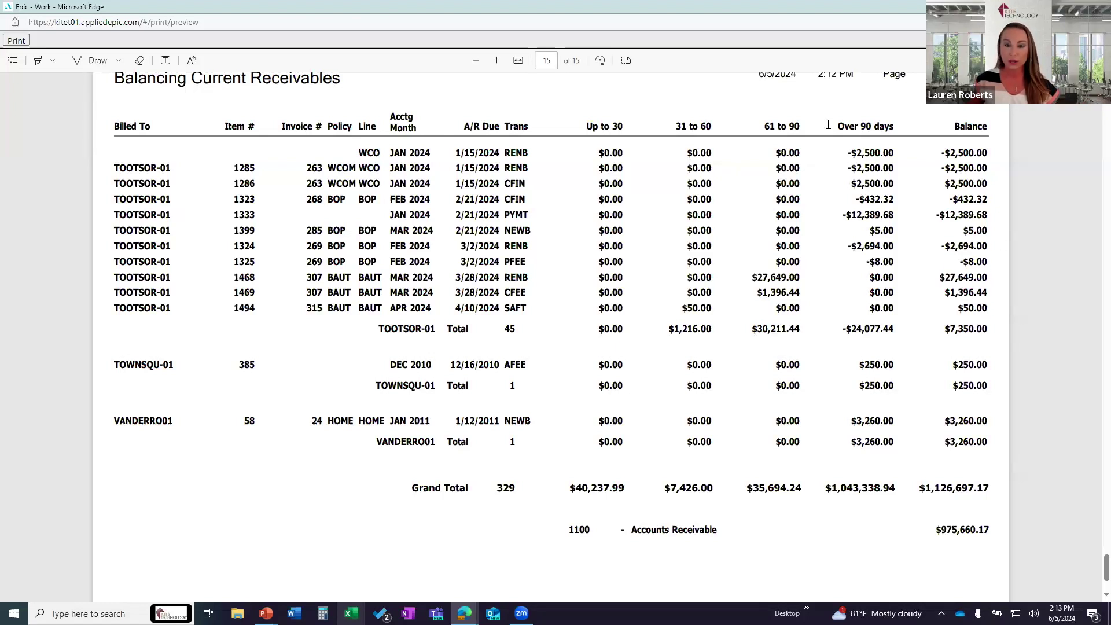
click(464, 613)
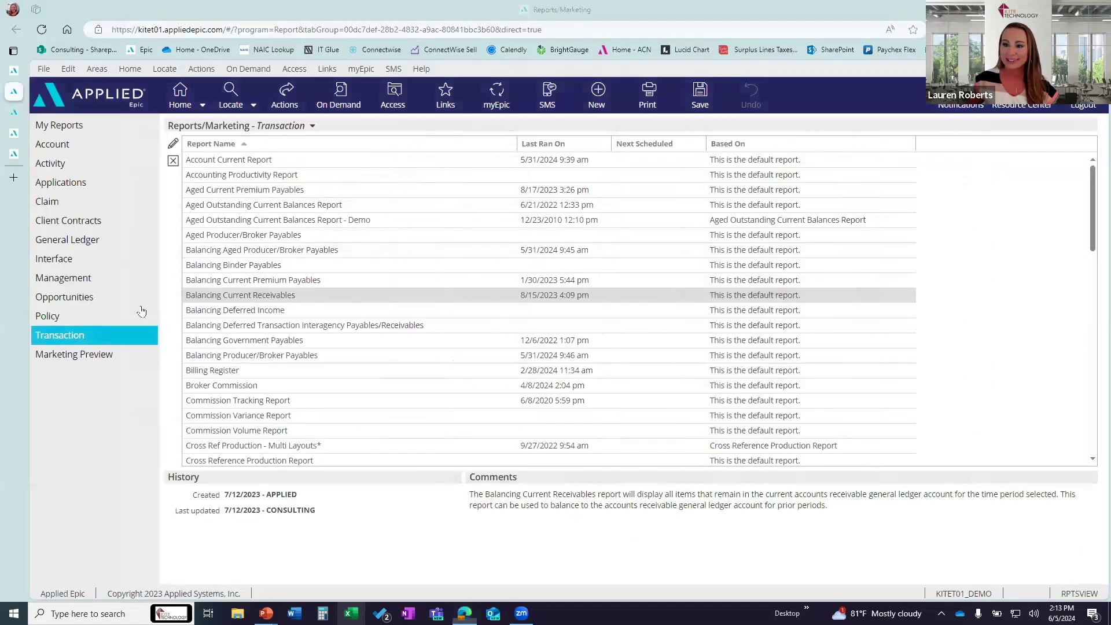
Open the Unapplied Cash/Credit Report from the transaction reports and display the selections of its Cash/Credits criterion
key(alt+Tab)
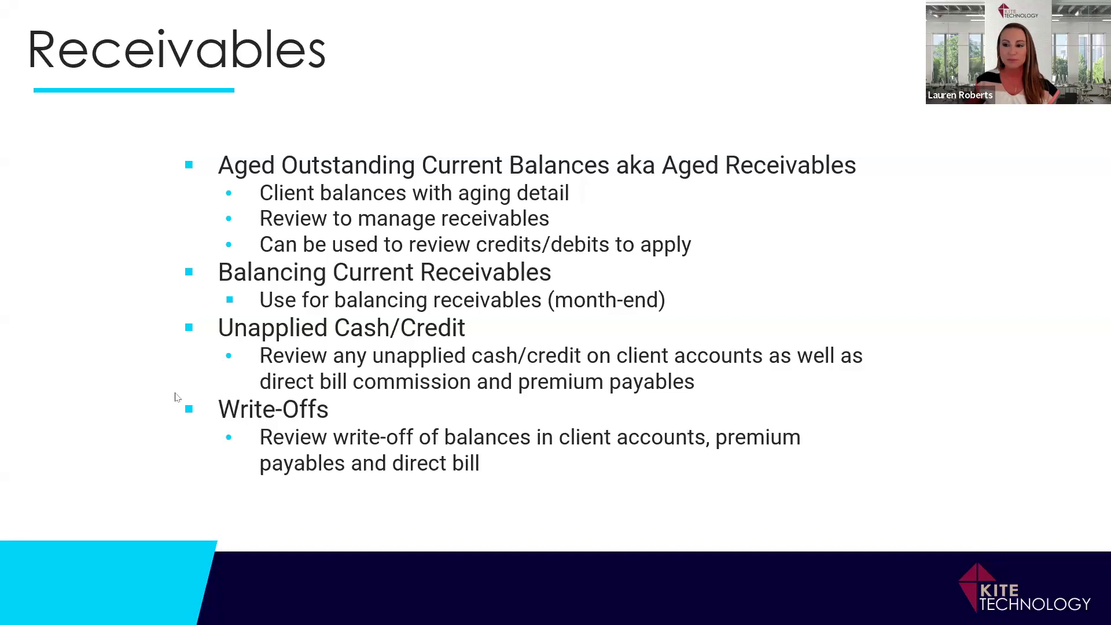
key(alt+Tab)
scroll(357, 378, down, 7)
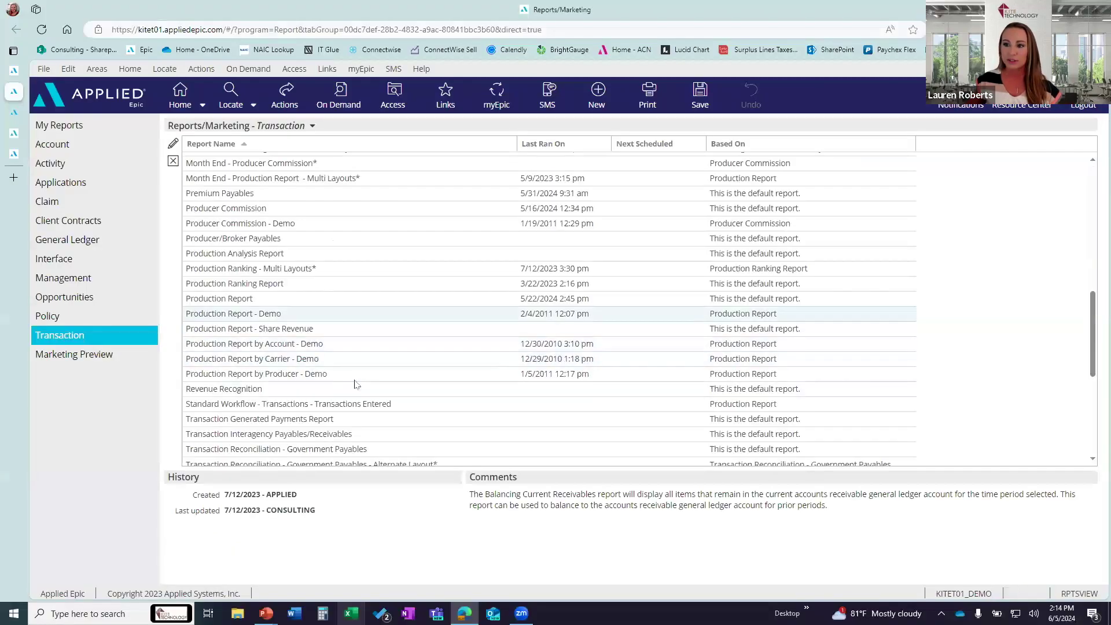
scroll(305, 364, down, 5)
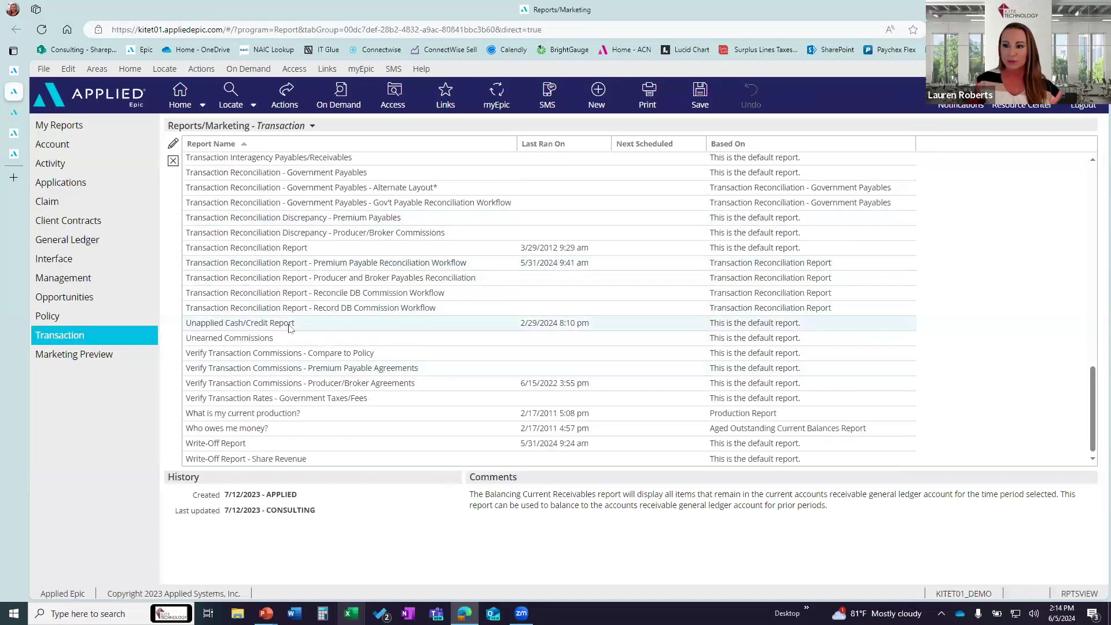
double_click(292, 327)
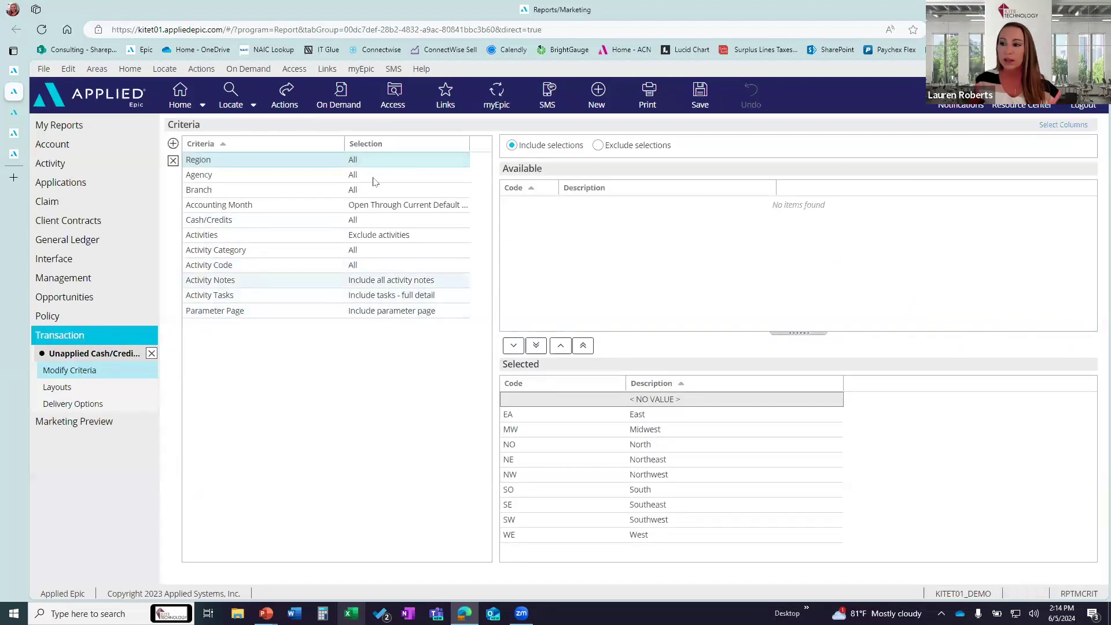
click(325, 224)
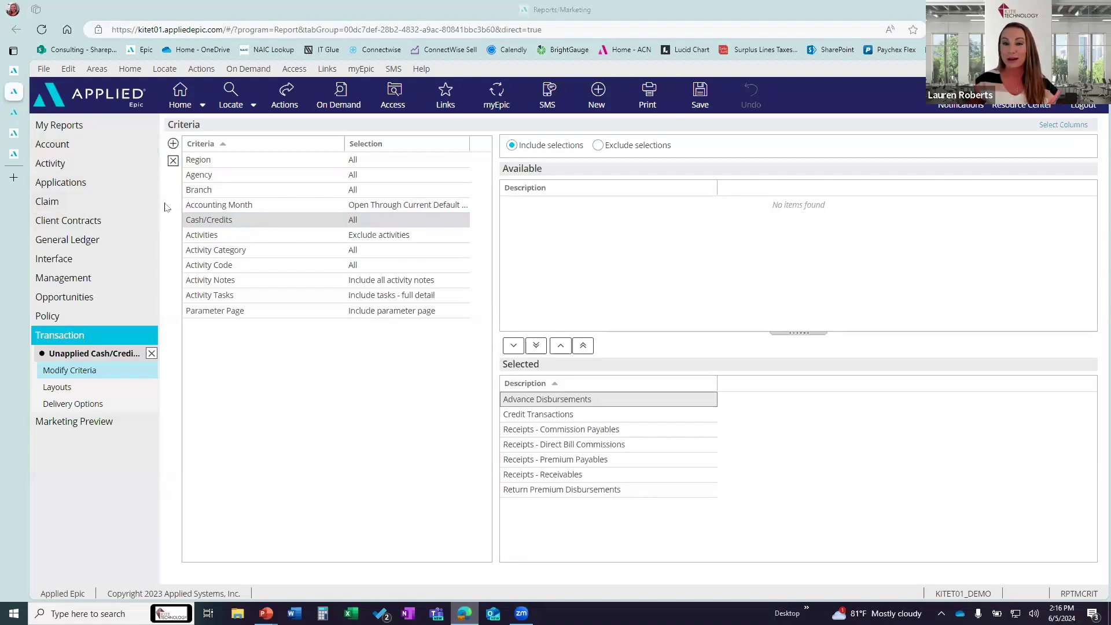
Open the Accounting Methods configuration to view the agency, producer and broker commission settings for Premiere Insurance Services
click(202, 105)
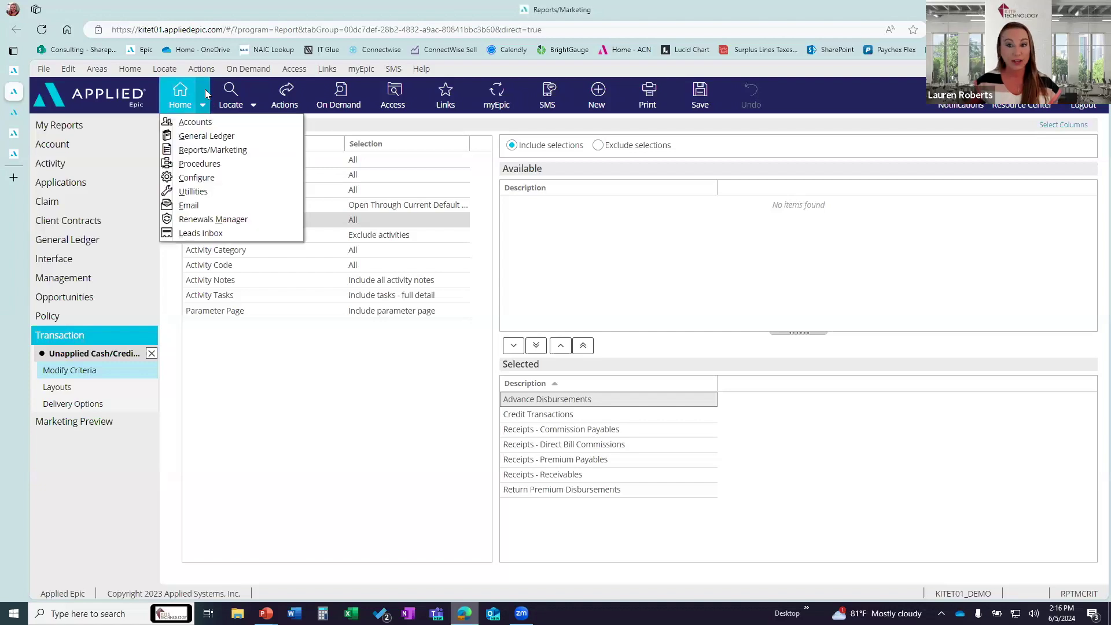
click(218, 178)
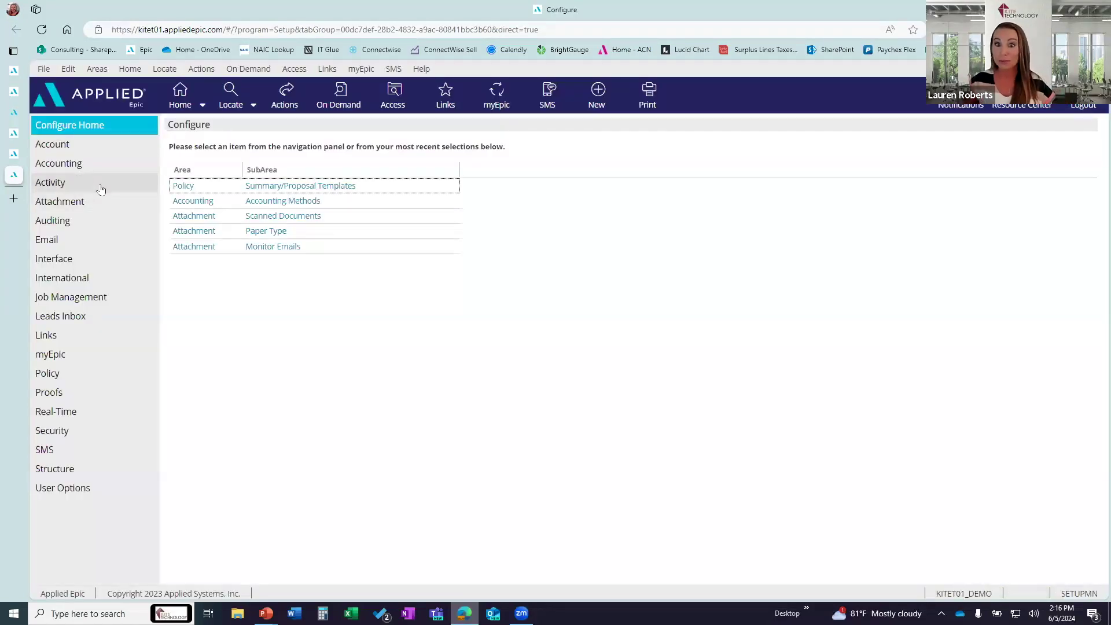
click(97, 166)
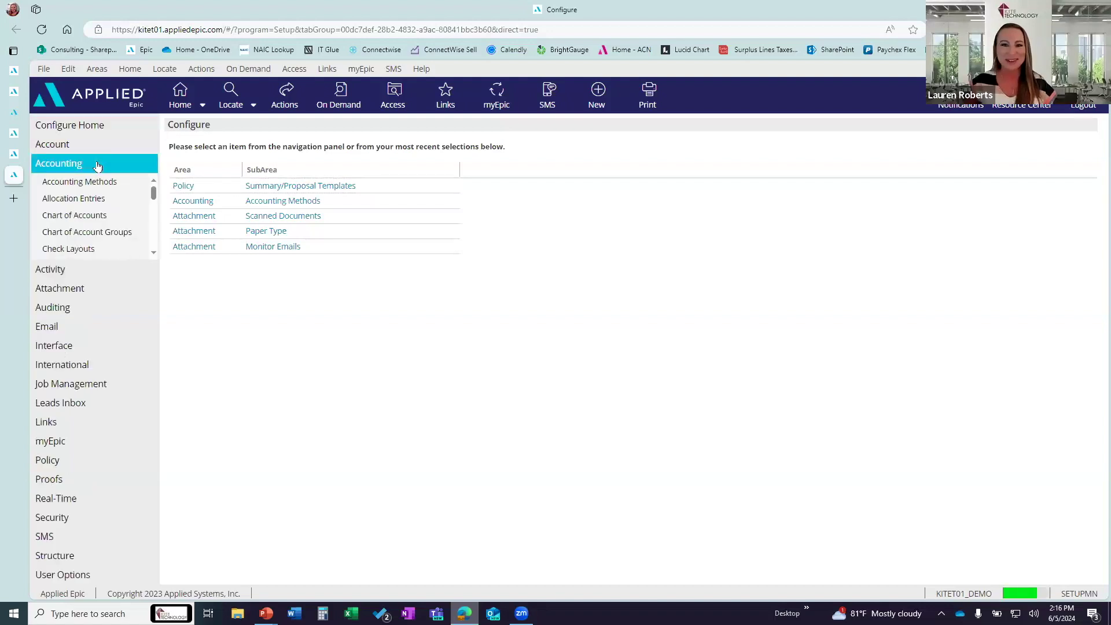
click(115, 182)
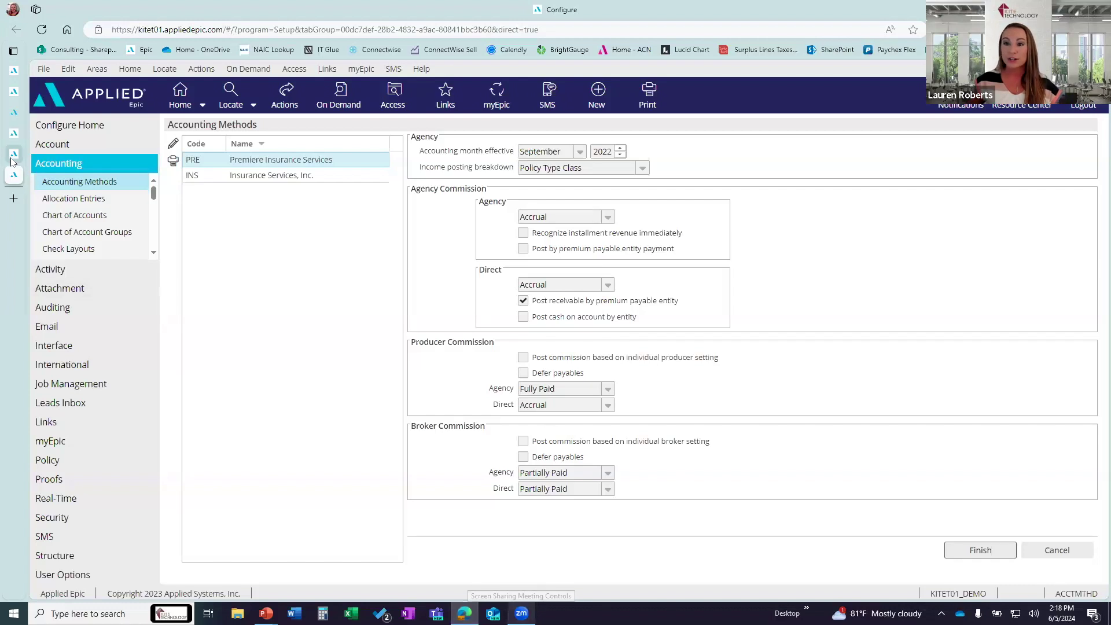
Return to the Unapplied Cash/Credit Report criteria and switch to the Receivables slide in the presentation
mouse_move(13, 157)
click(47, 152)
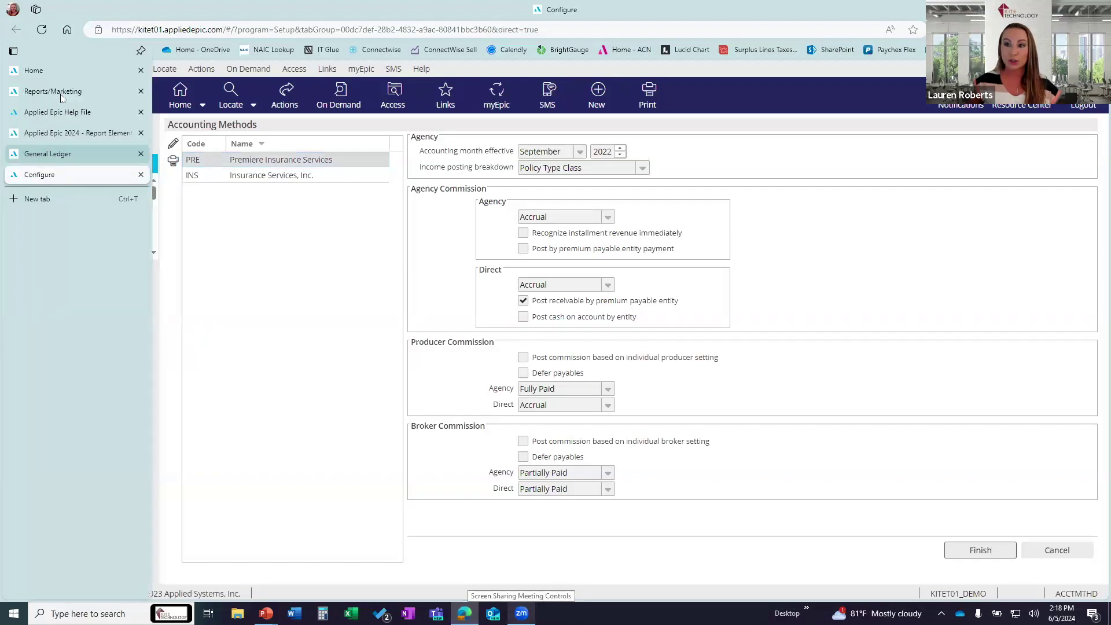
click(23, 113)
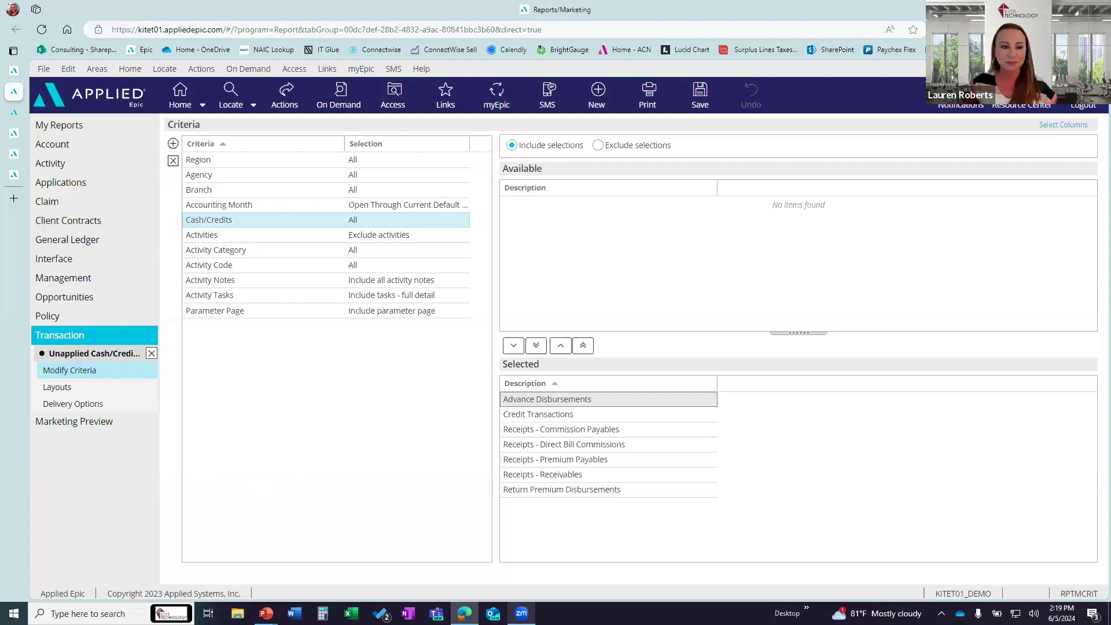
key(alt+Tab)
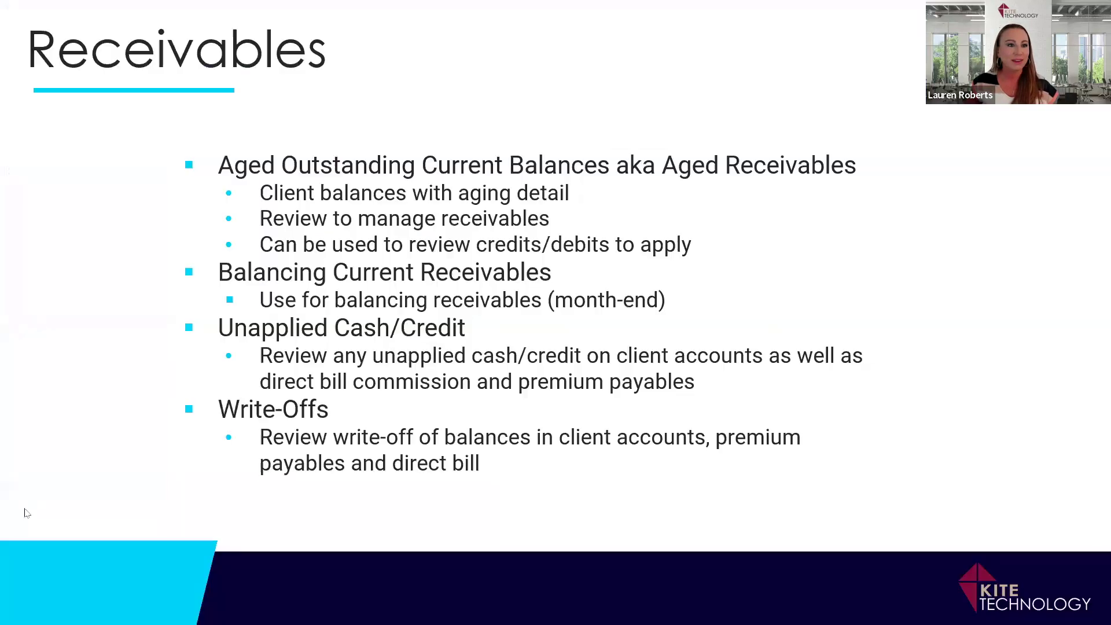
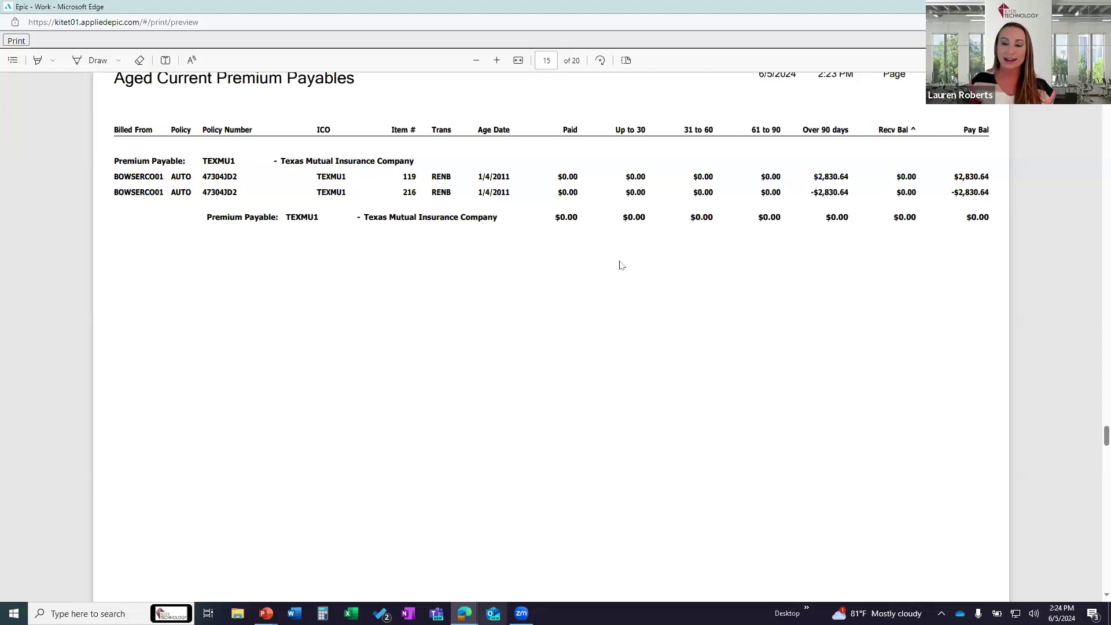
Review the Aged Current Premium Payables preview through to its summary page and close the preview
scroll(625, 260, down, 10)
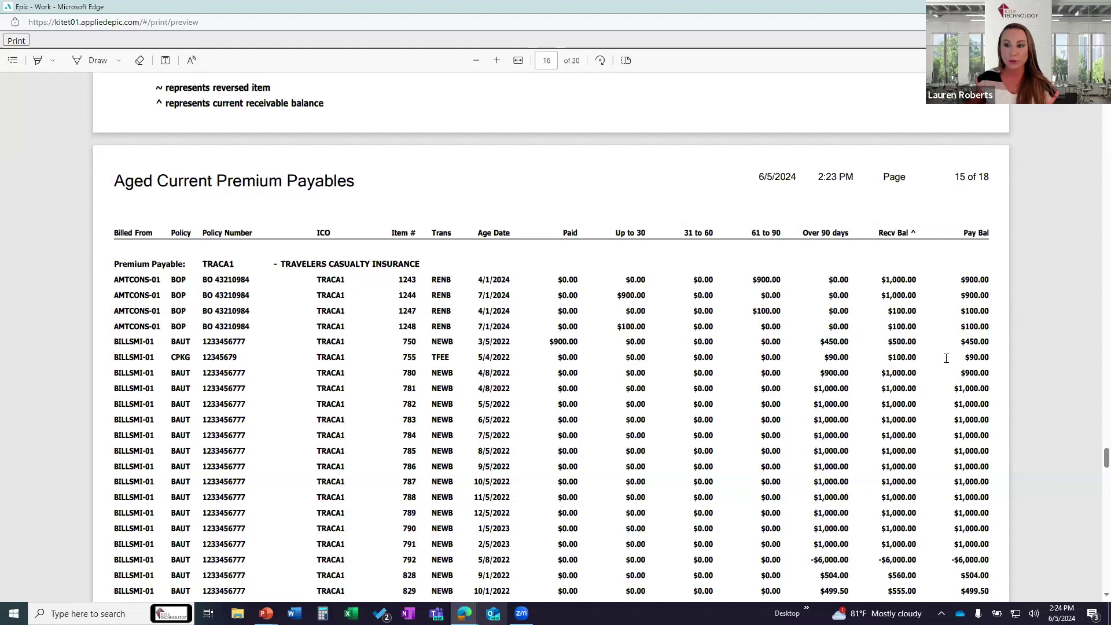
scroll(984, 379, down, 15)
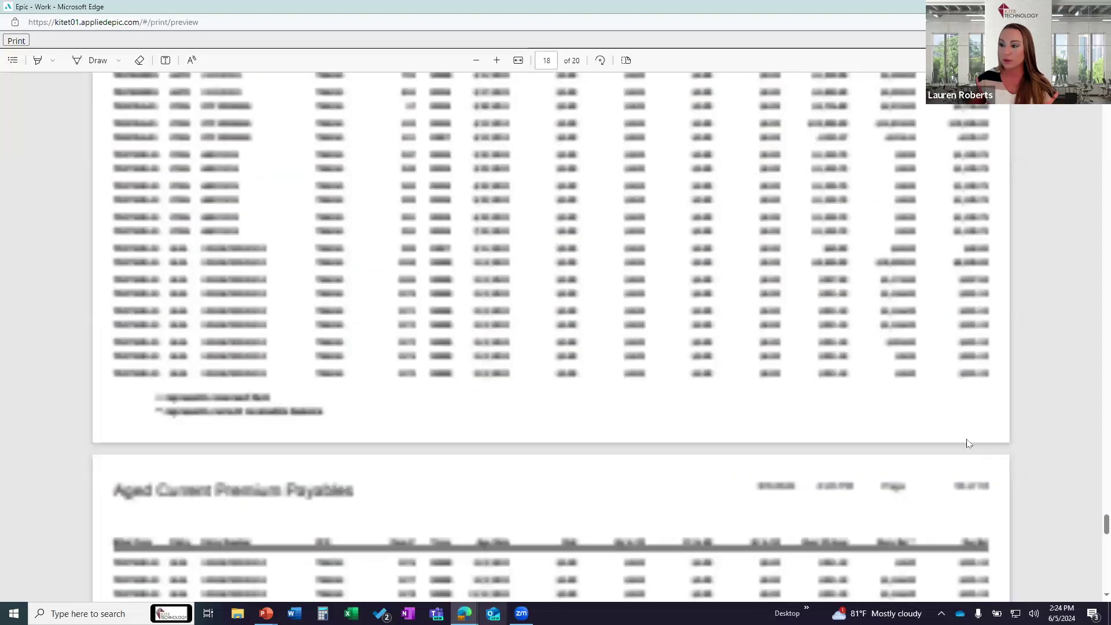
scroll(969, 443, down, 15)
scroll(593, 366, up, 2)
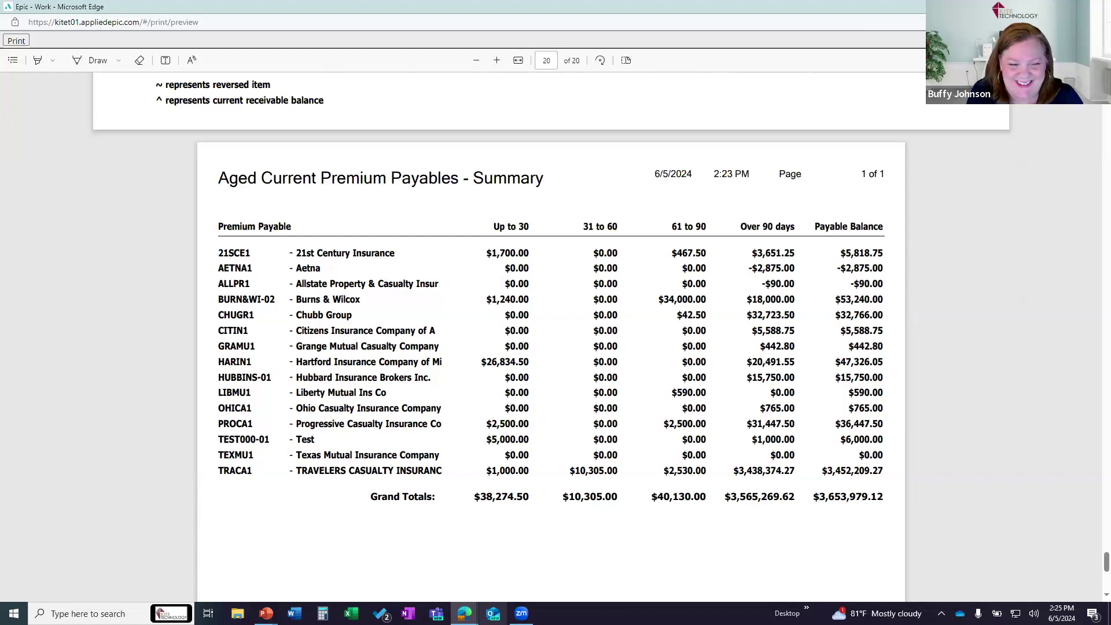
key(ctrl+w)
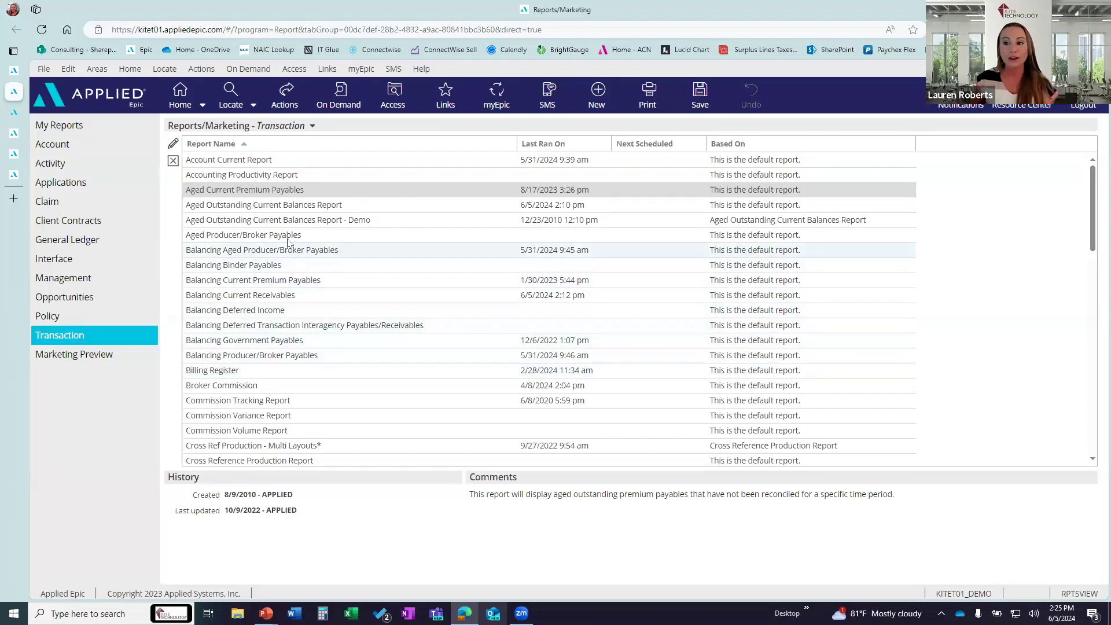
Preview the Month End - Balancing Current Premium Payables* report from the transaction reports and enlarge the preview window to full size
click(299, 281)
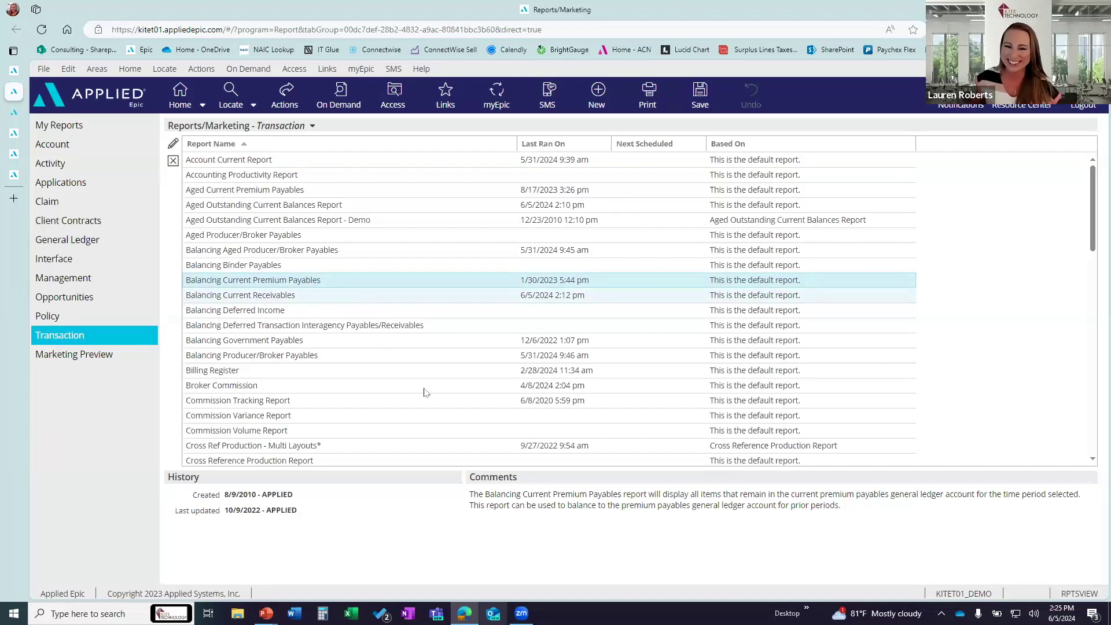
scroll(425, 392, down, 7)
click(346, 293)
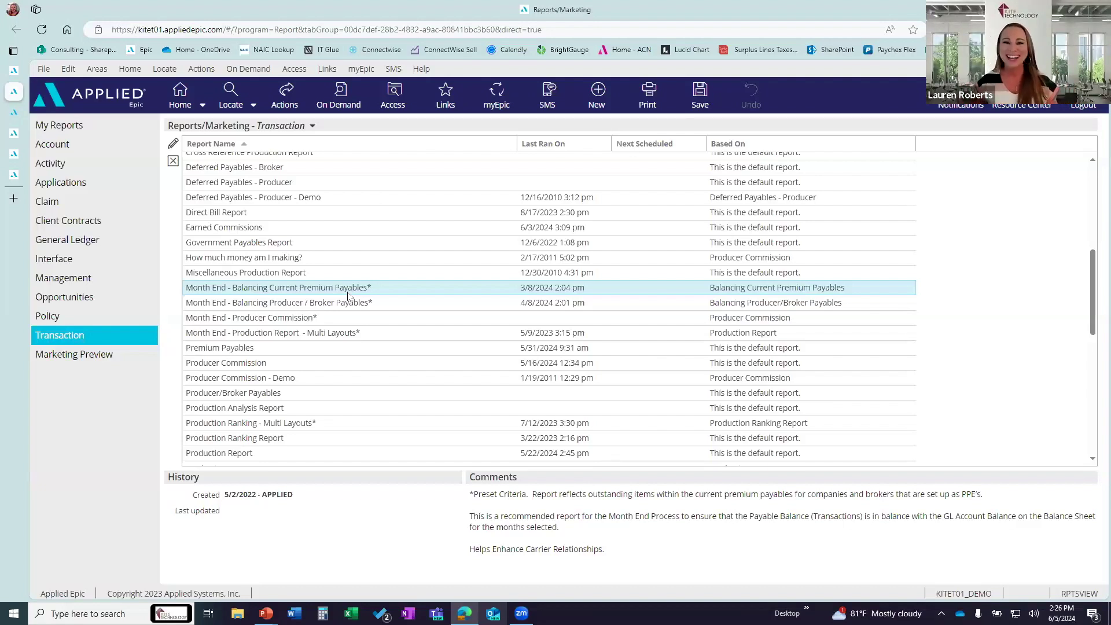
click(203, 100)
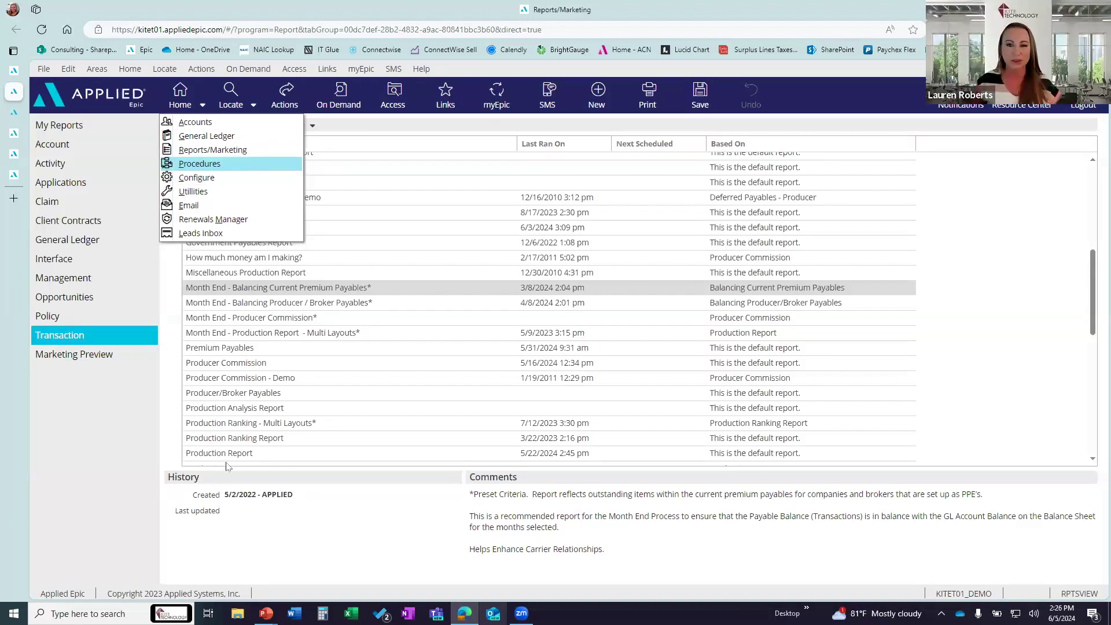
click(119, 423)
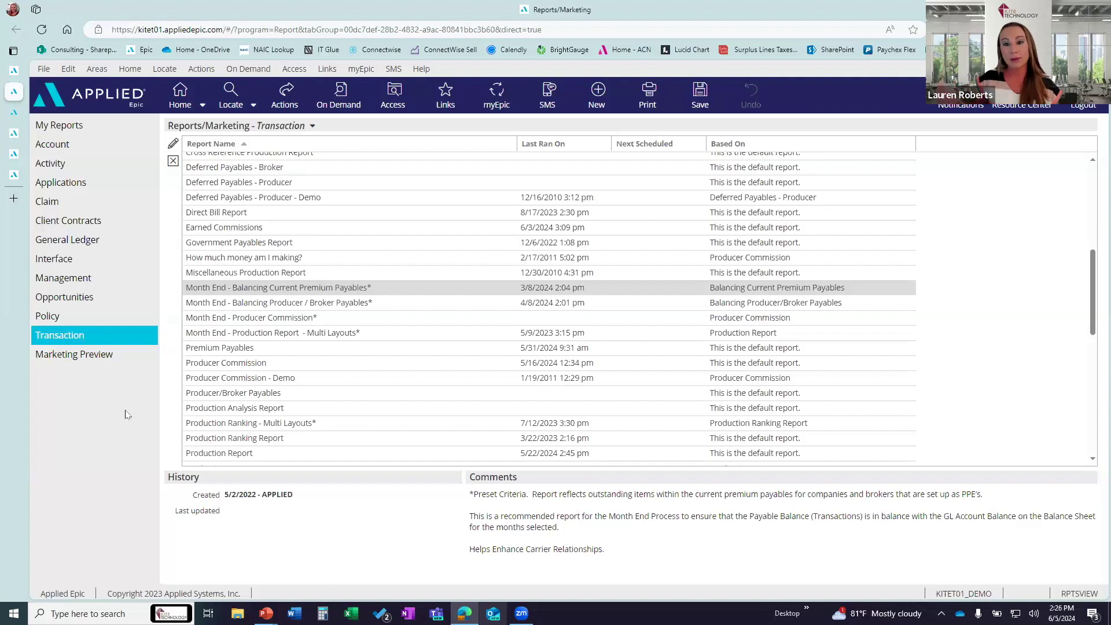
click(647, 93)
click(673, 139)
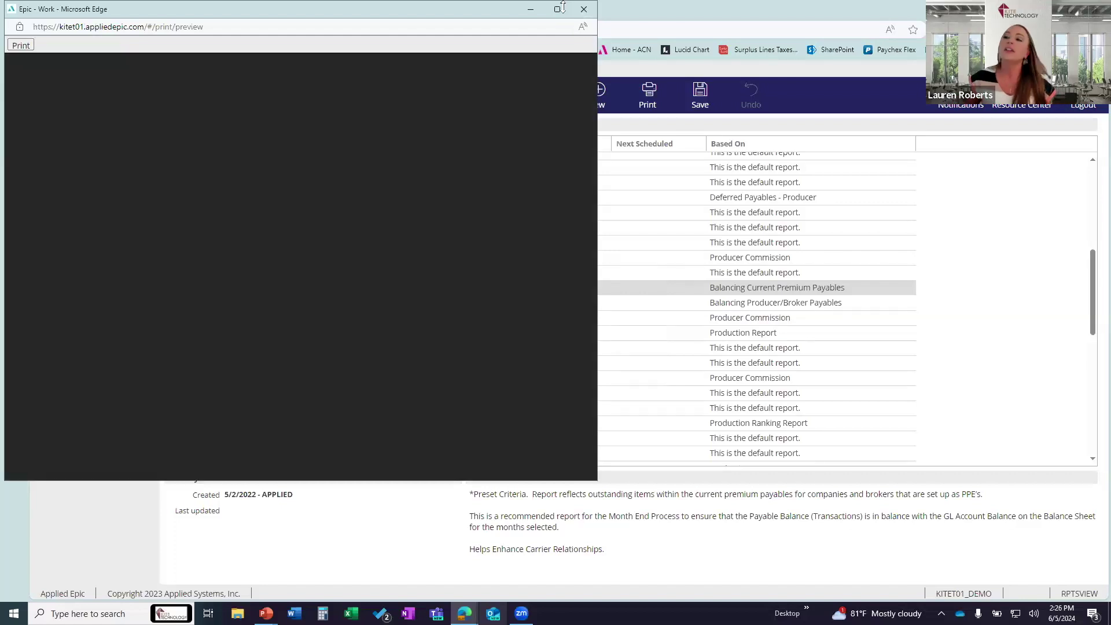
click(557, 9)
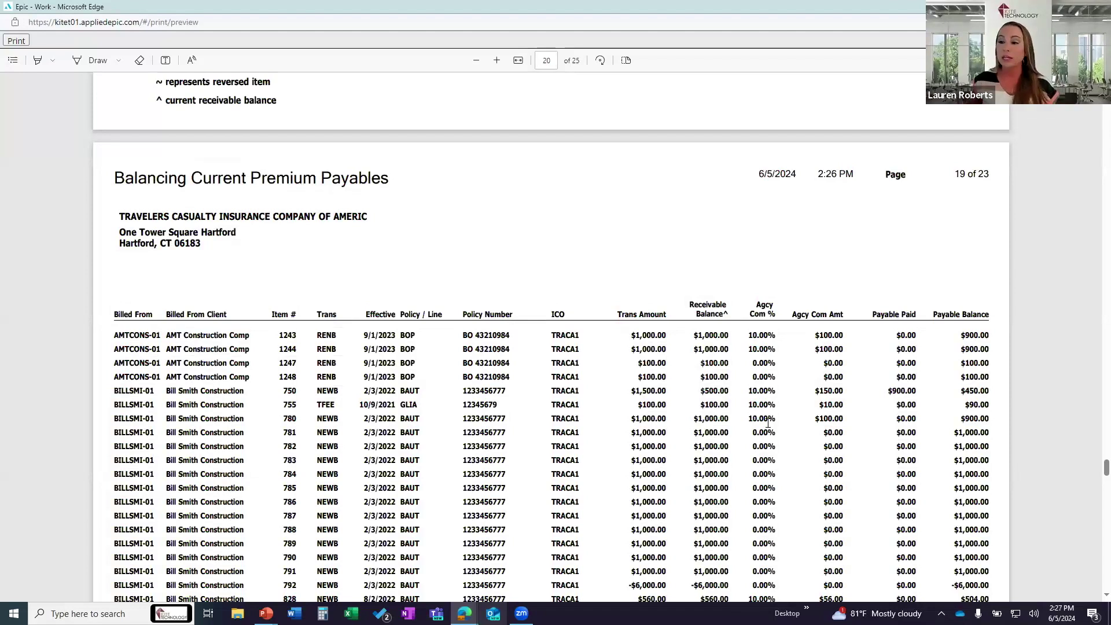
Review the Balancing Current Premium Payables preview from the Travelers items and totals through to the summary page, and close the preview
scroll(876, 388, down, 8)
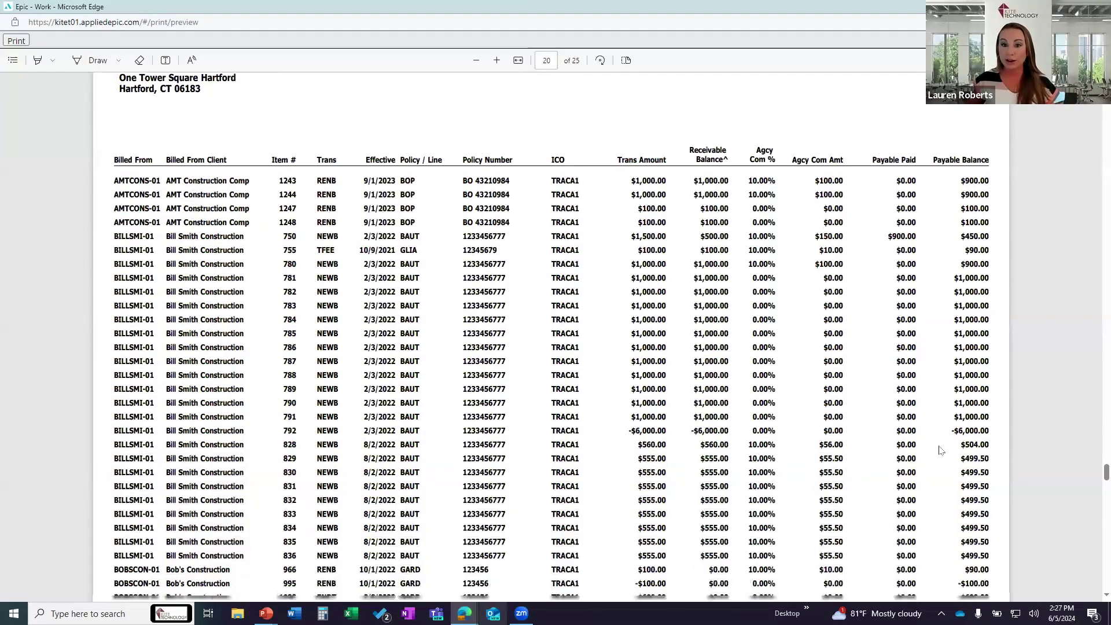
scroll(885, 429, down, 8)
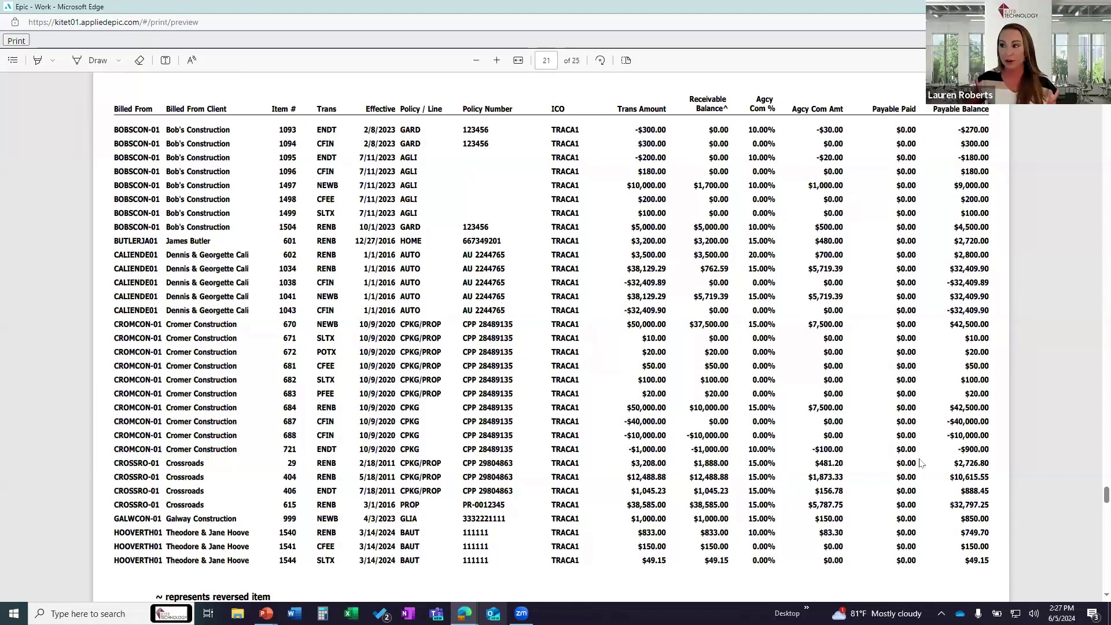
scroll(942, 416, down, 10)
scroll(943, 475, down, 12)
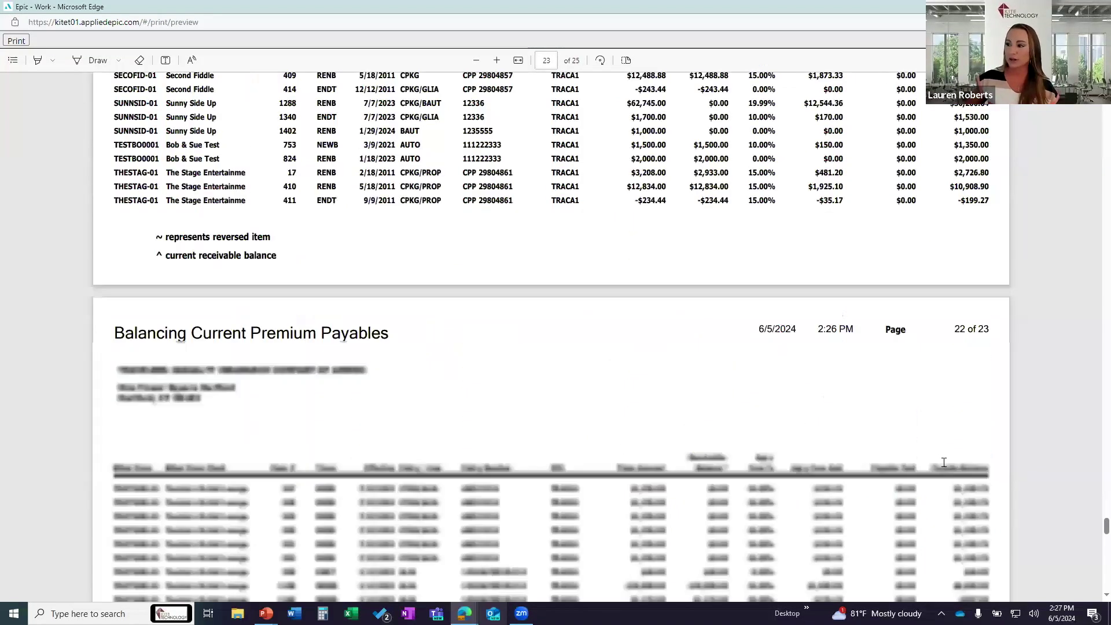
scroll(1041, 566, up, 1)
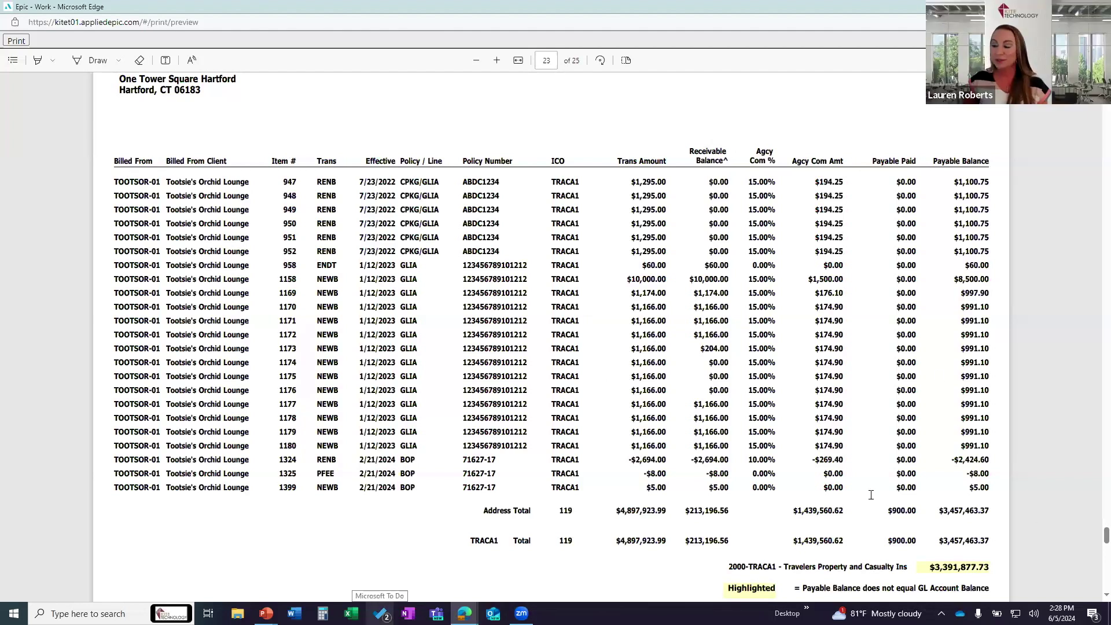
scroll(858, 457, down, 3)
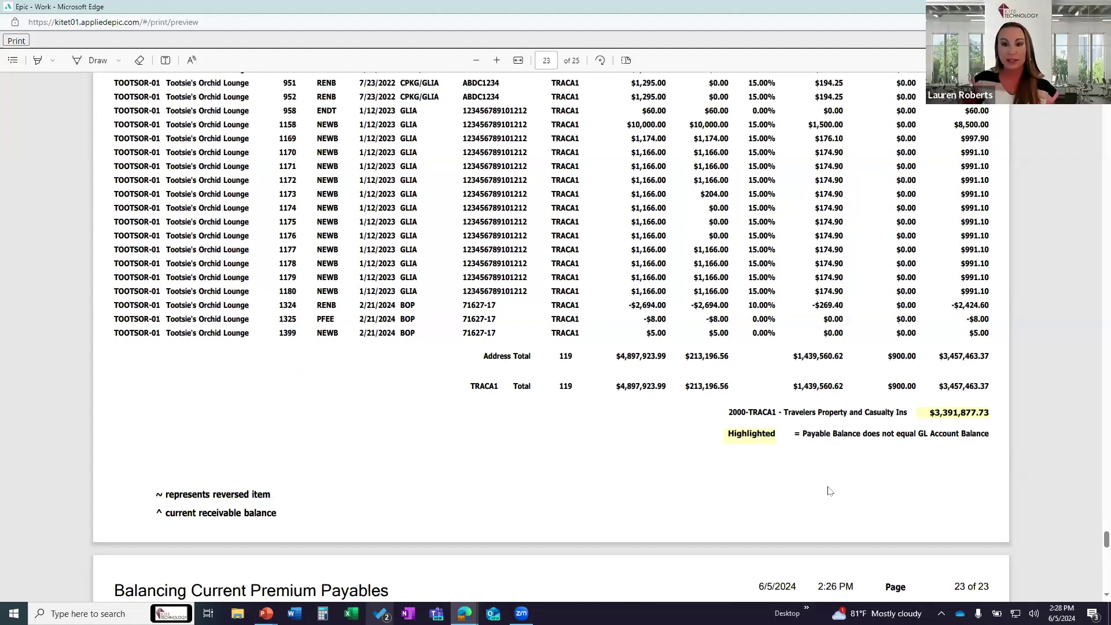
scroll(999, 402, down, 15)
scroll(989, 400, up, 8)
scroll(988, 397, down, 5)
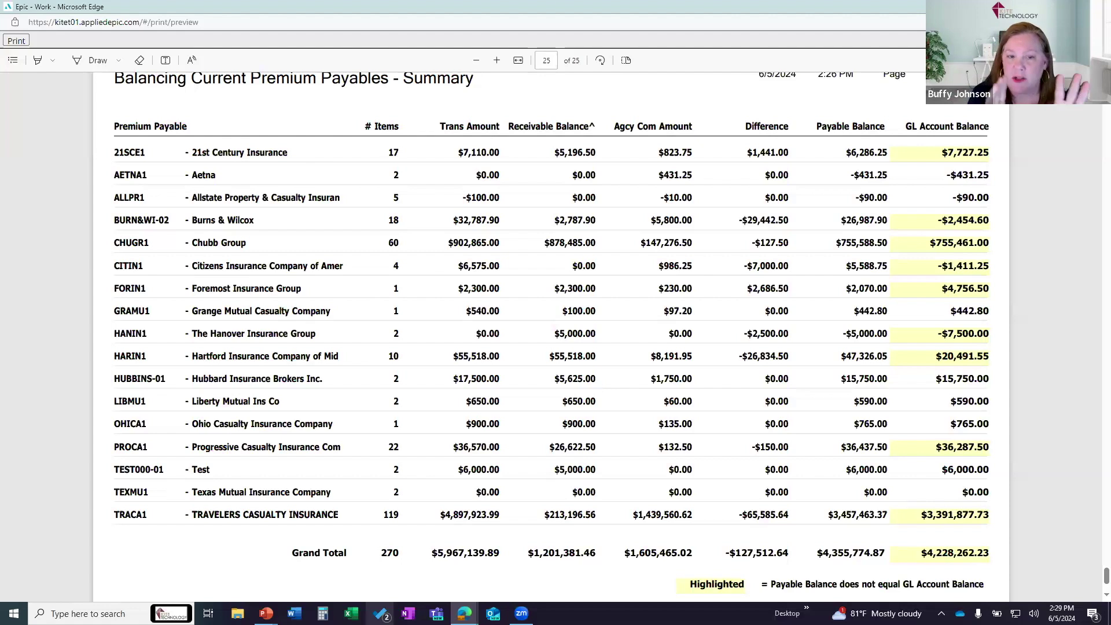
click(1098, 7)
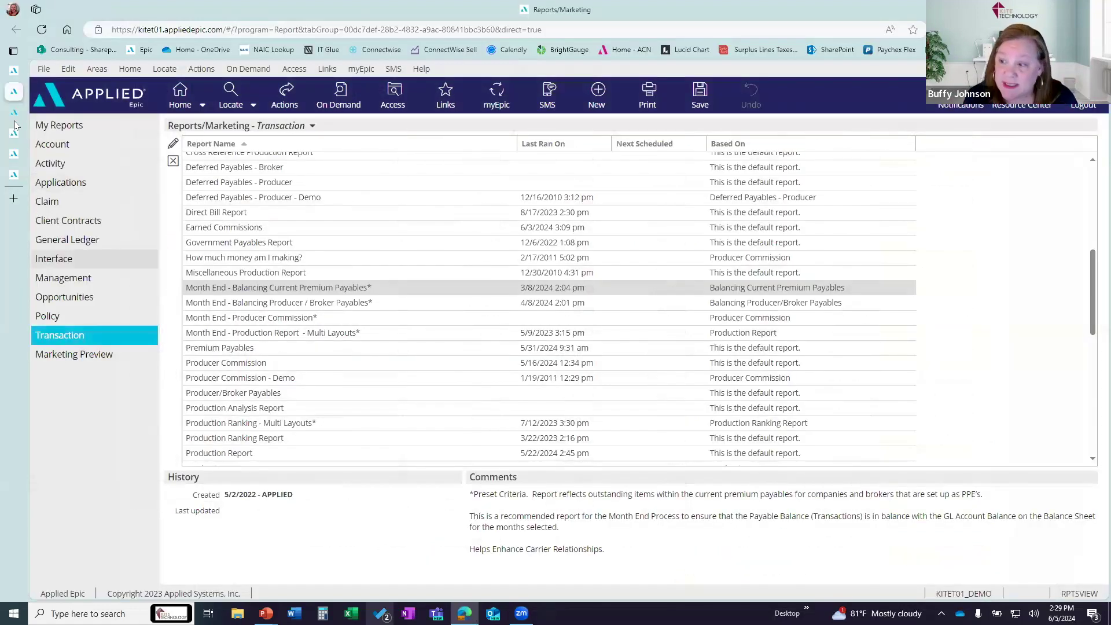
Switch to the General Ledger and open the Premium Payable reconciliations
mouse_move(16, 116)
click(63, 155)
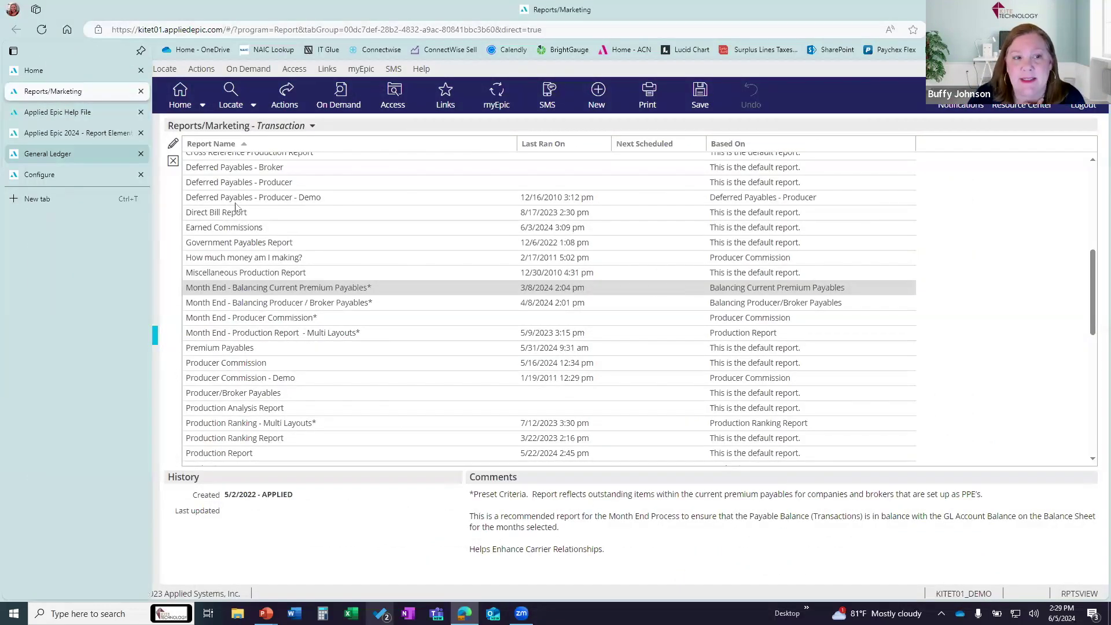
click(92, 202)
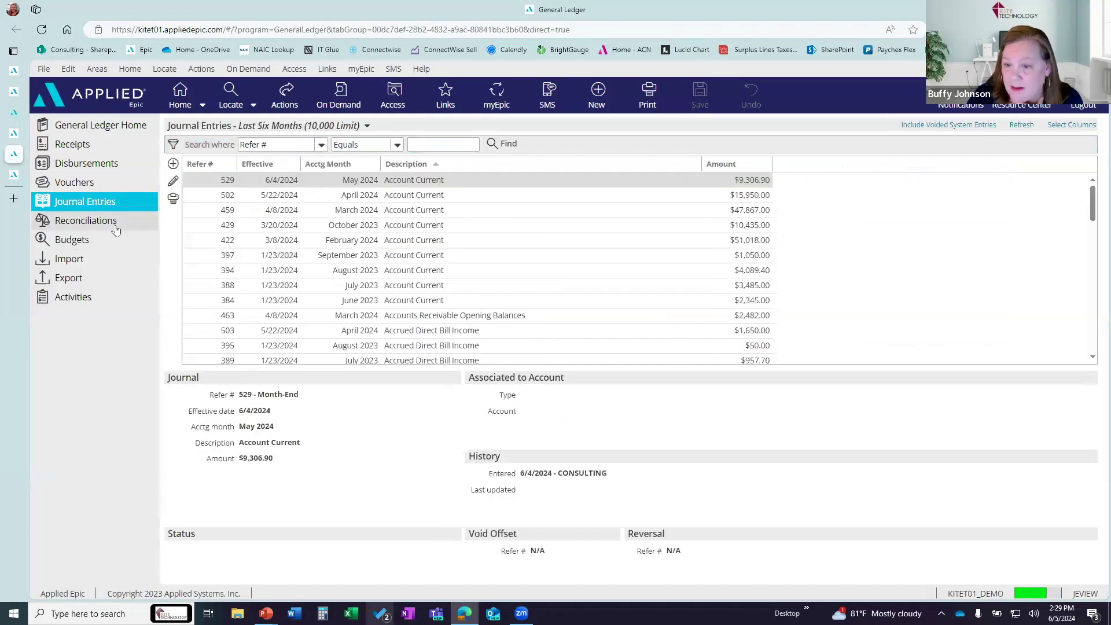
click(114, 221)
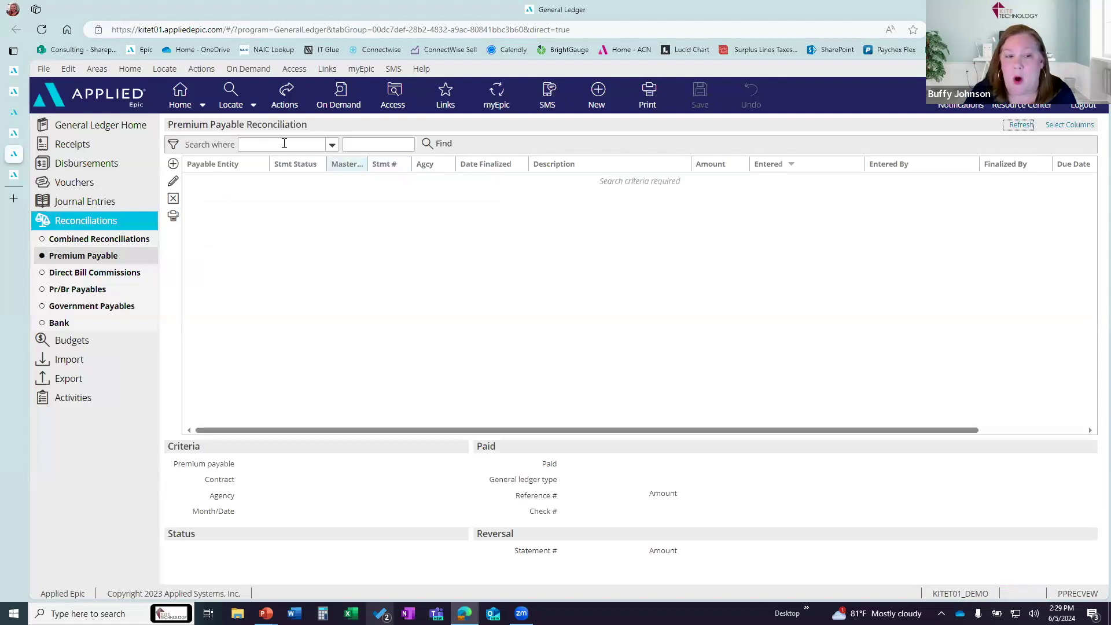
Filter the premium payable reconciliations by a Paid Status of Unpaid
click(331, 145)
scroll(276, 288, down, 5)
scroll(287, 291, up, 3)
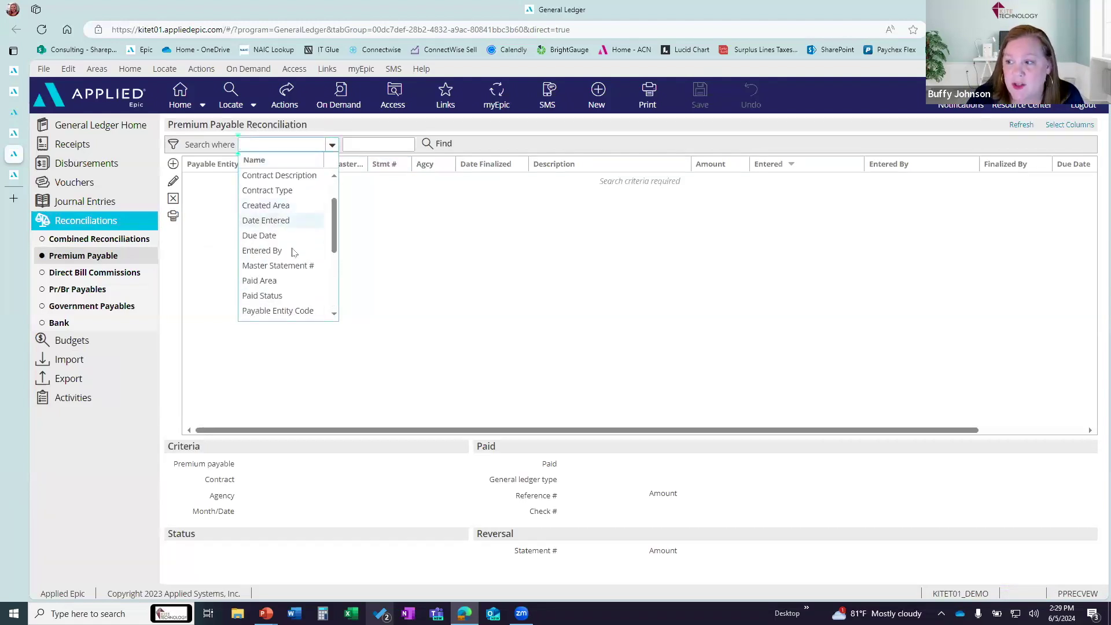
click(292, 294)
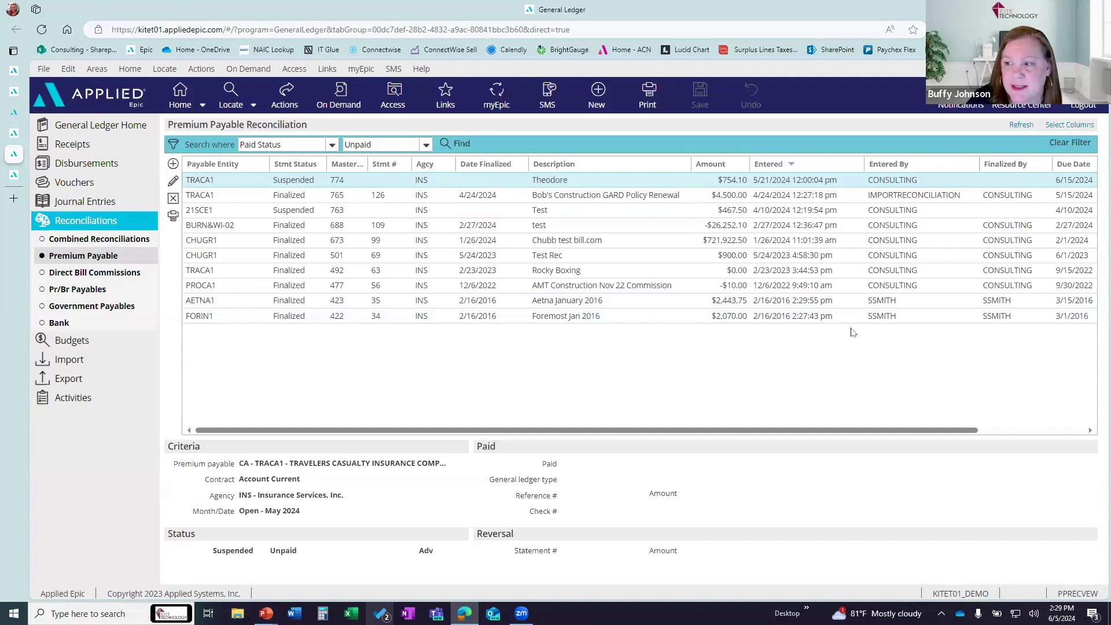
Select the Rocky Boxing statement and show the available statement actions, pointing out Close Without Paying
click(692, 272)
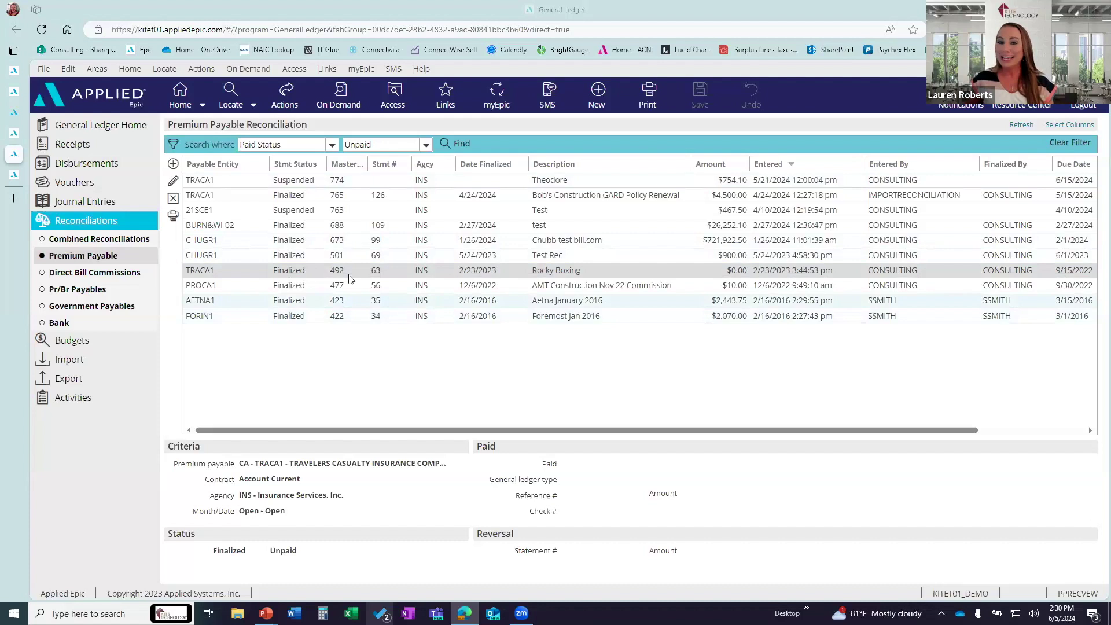
click(302, 93)
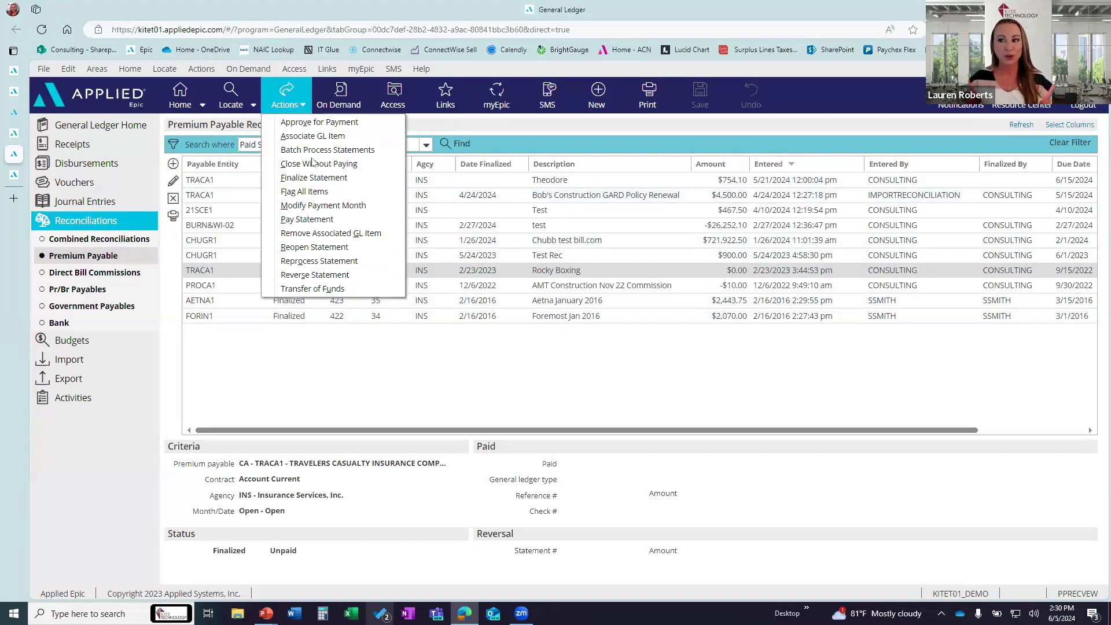
click(372, 165)
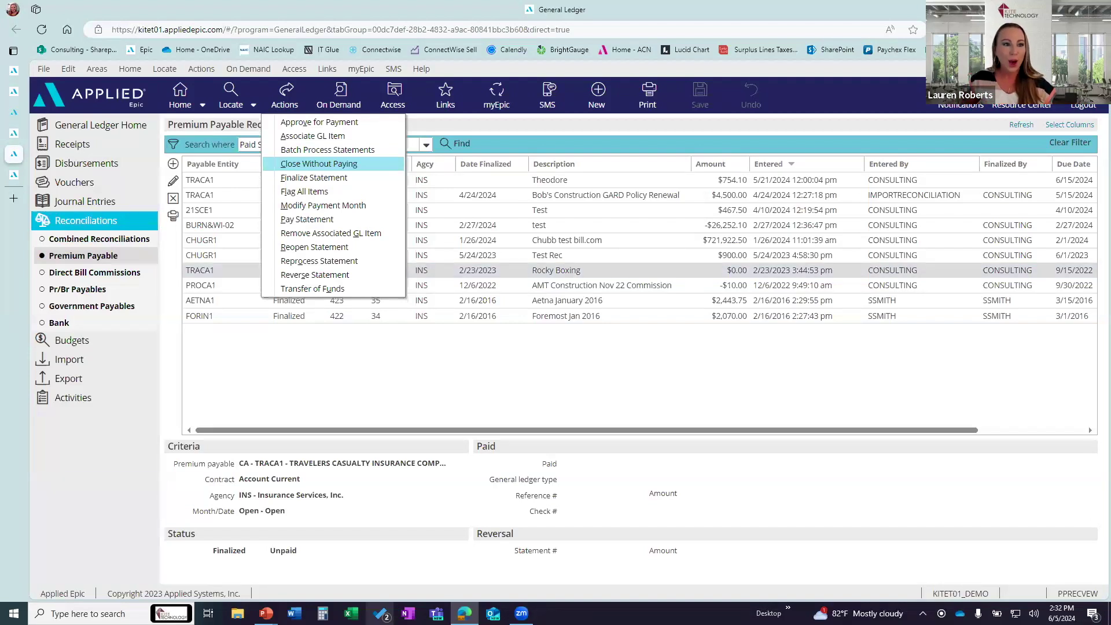
click(503, 370)
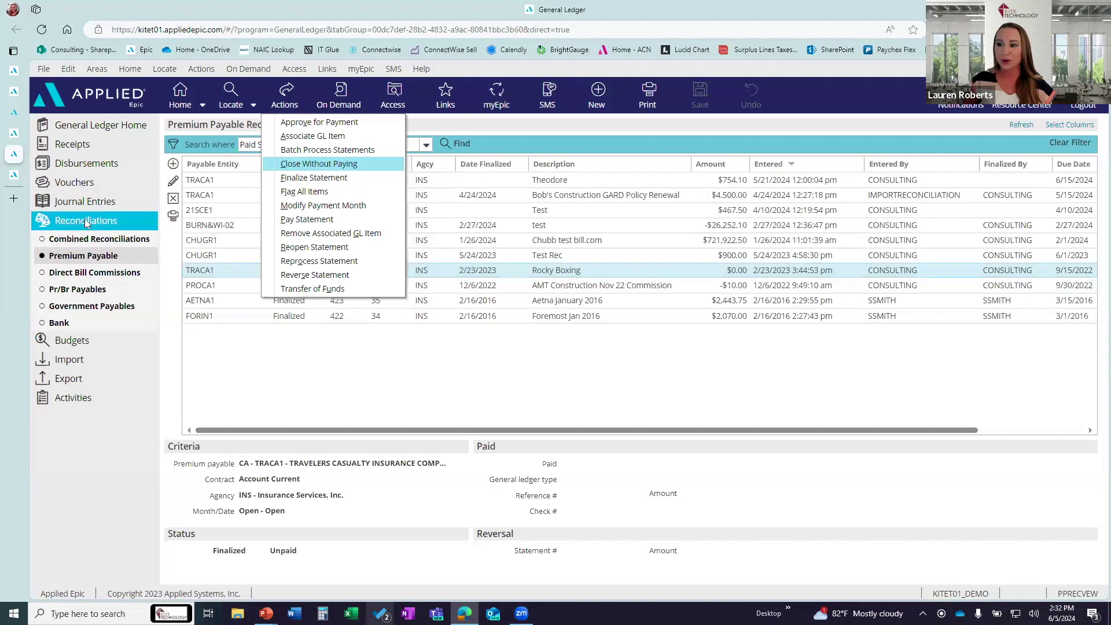
View the Accounting Methods configuration for Premiere Insurance Services and return to the premium payable reconciliations
click(14, 175)
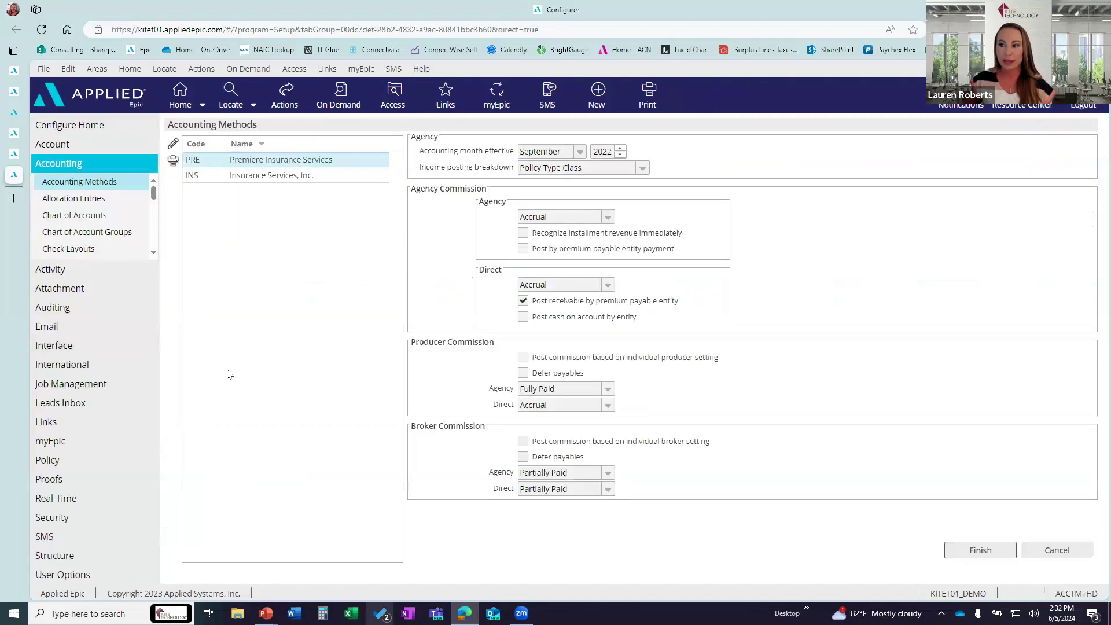
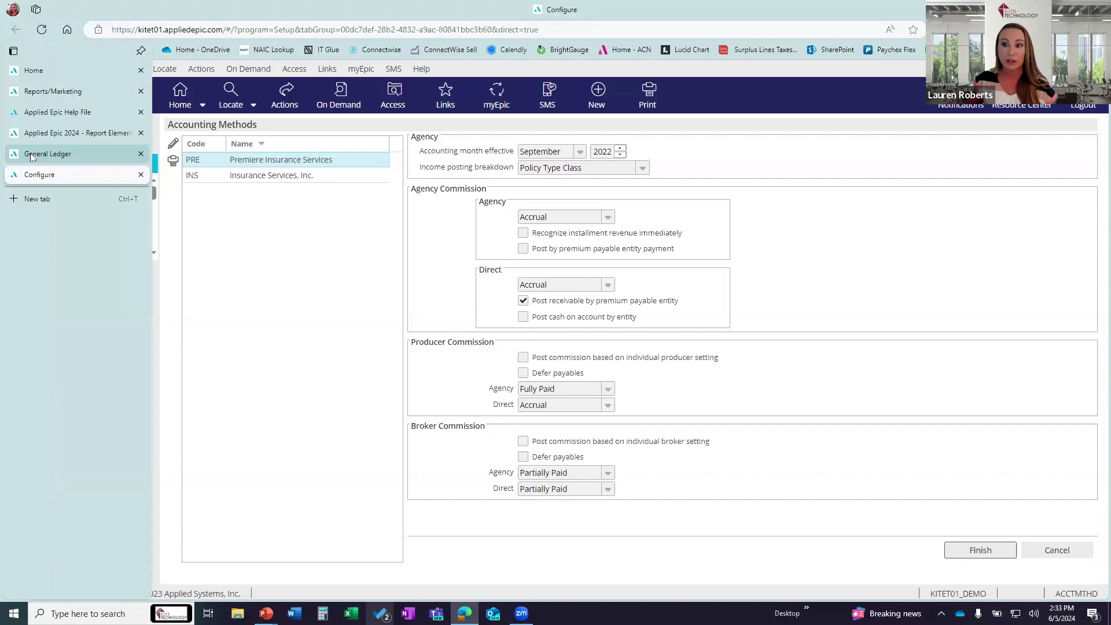
click(16, 156)
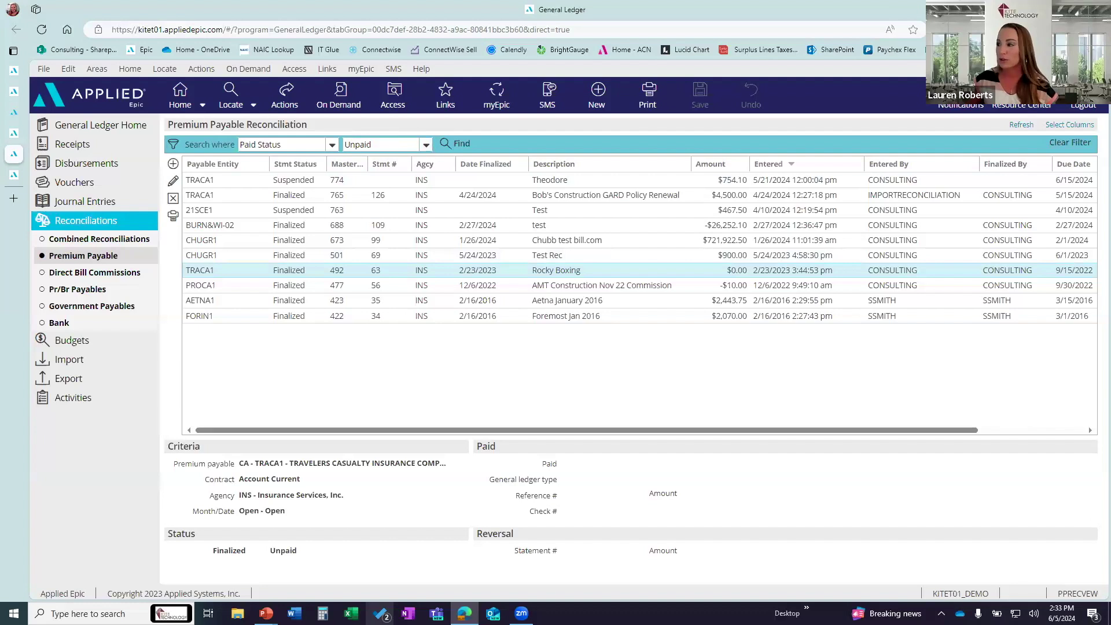
Clear the Unpaid filter and set the reconciliation search to Date Entered with the Within Range comparison
click(1068, 143)
click(333, 149)
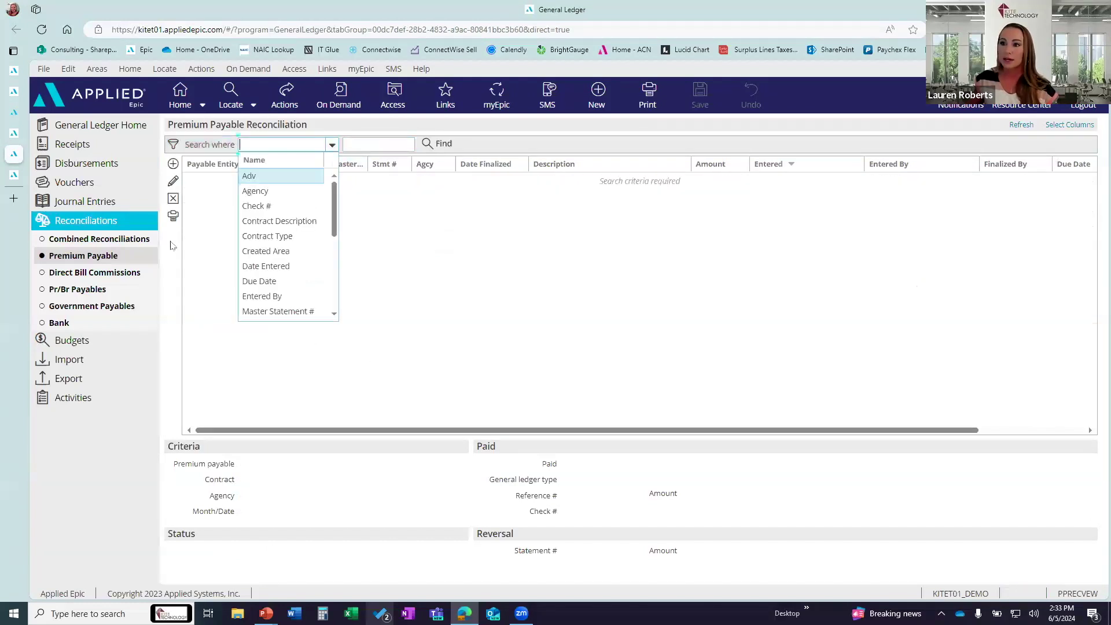
scroll(278, 273, down, 5)
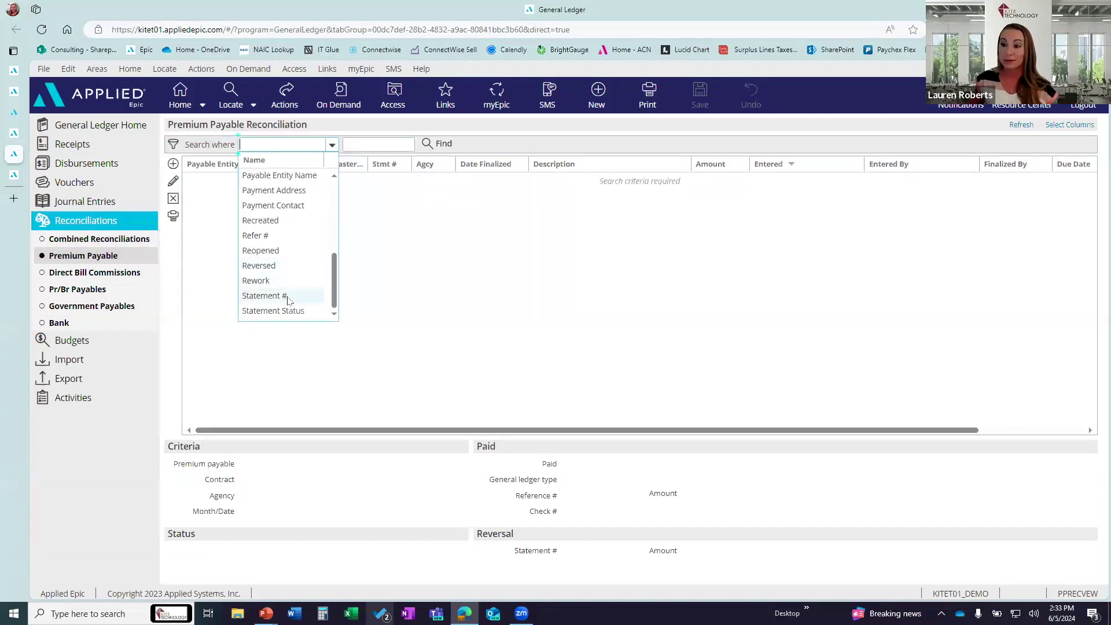
scroll(284, 237, up, 3)
scroll(284, 238, up, 2)
scroll(286, 240, down, 4)
scroll(290, 243, up, 4)
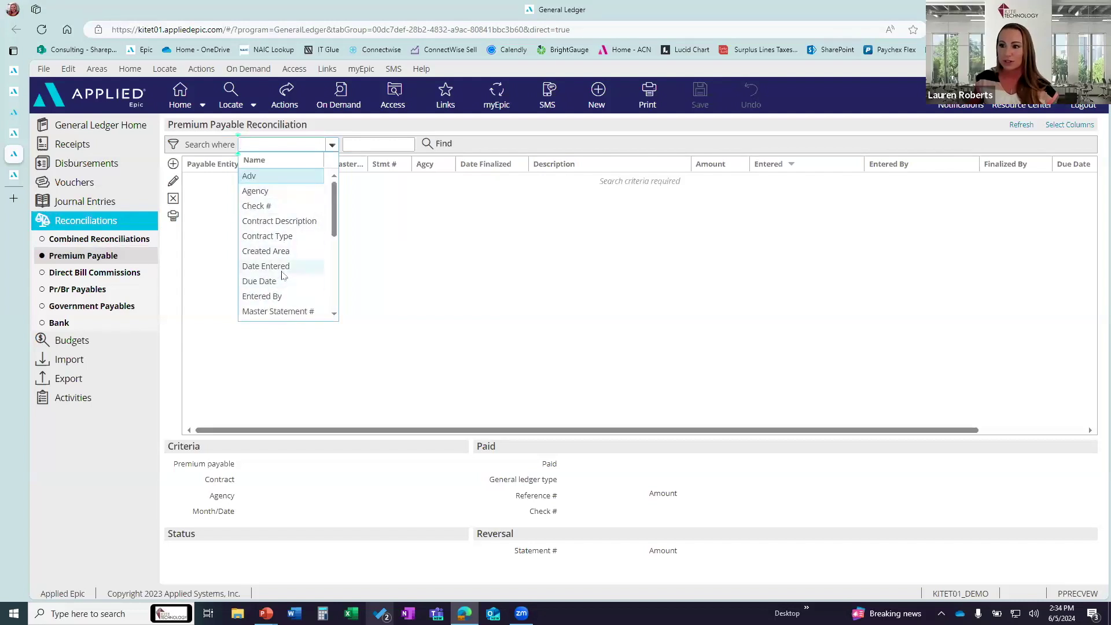
click(284, 266)
click(408, 144)
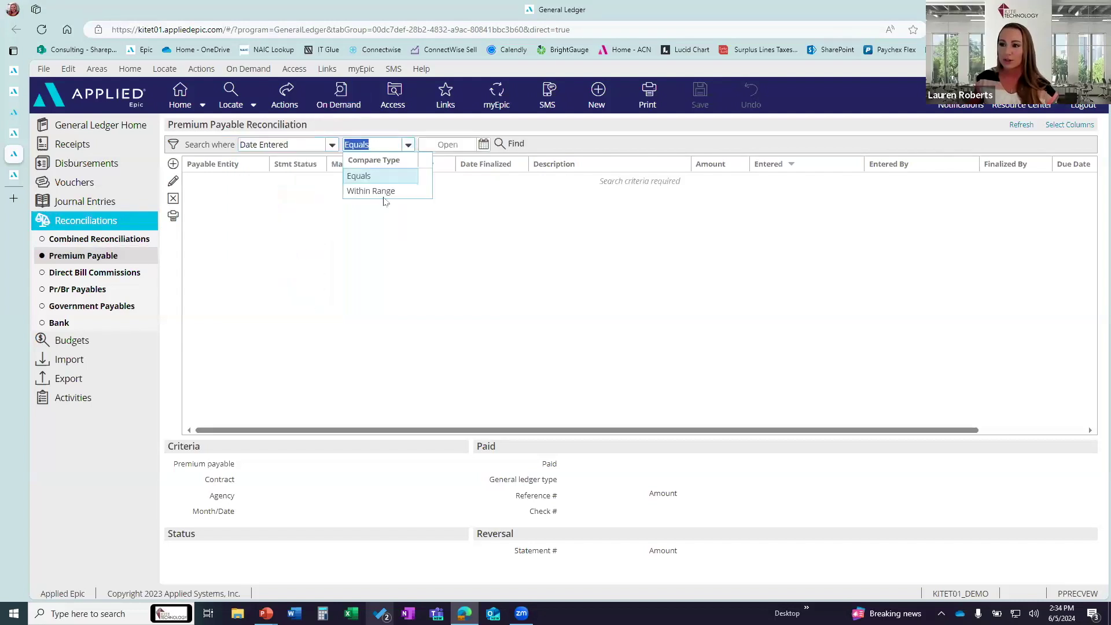
click(381, 192)
Set the range's start date to 1/1/2024, leave the end date open, and run the search
click(483, 145)
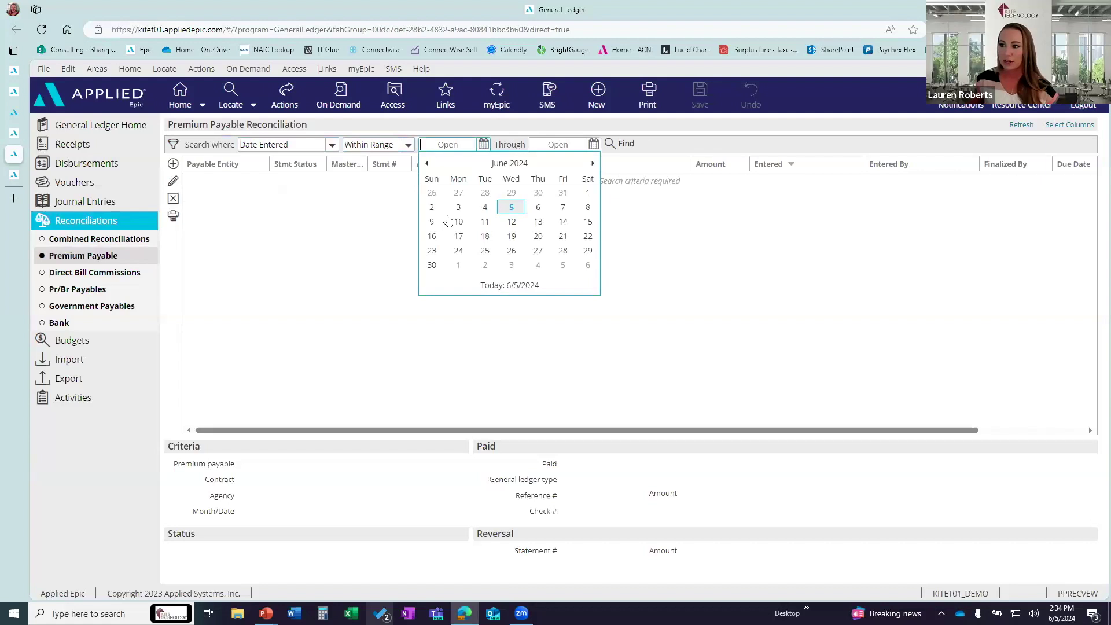
click(428, 164)
click(428, 164)
click(427, 163)
click(428, 164)
click(428, 164)
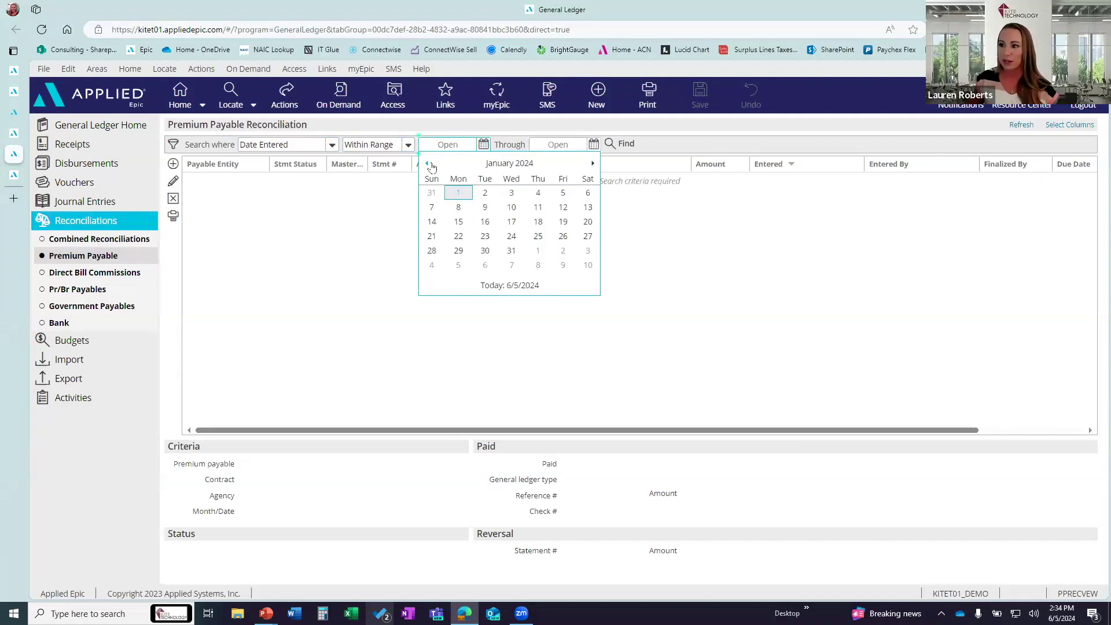
click(458, 193)
click(621, 143)
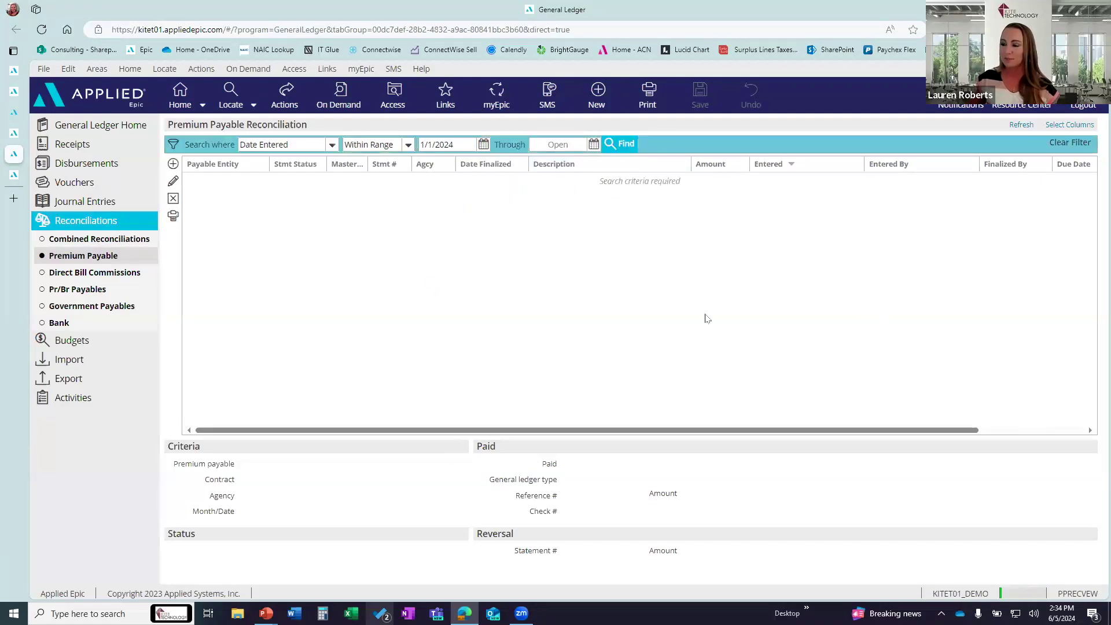
Select the Bob's Construction GARD Policy Renewal statement and open the Transaction Reconciliation Report criteria for it
click(575, 200)
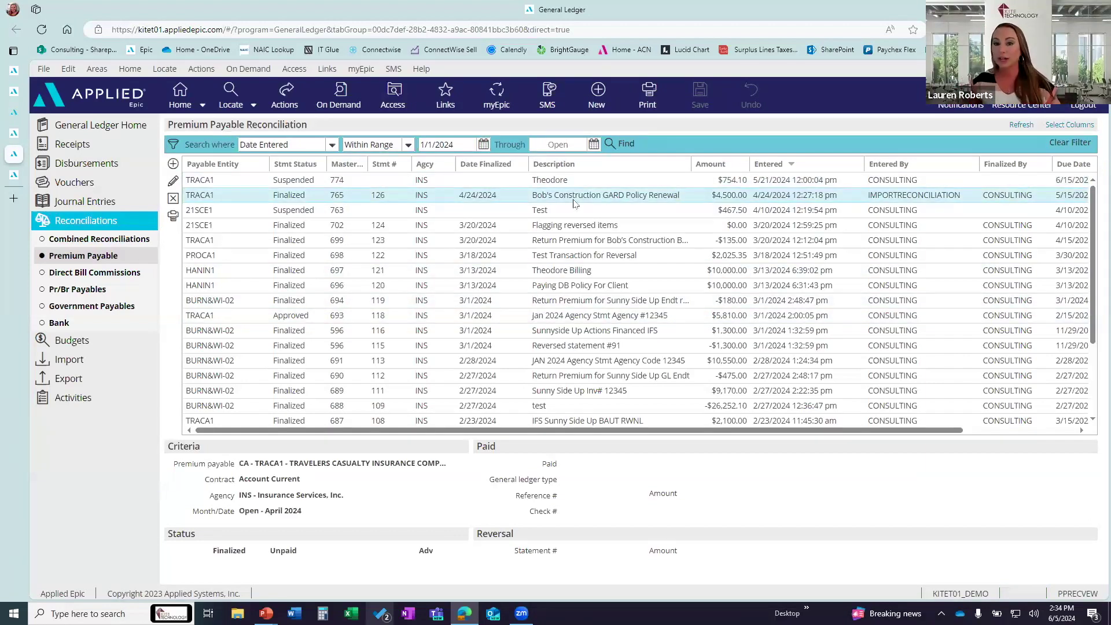
click(361, 93)
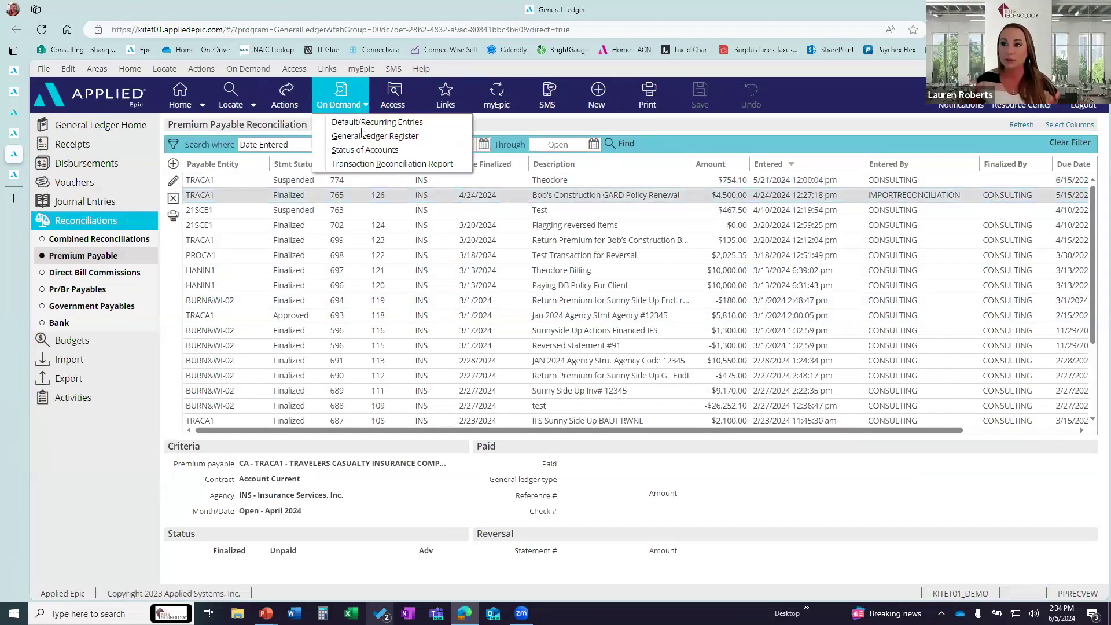
click(377, 165)
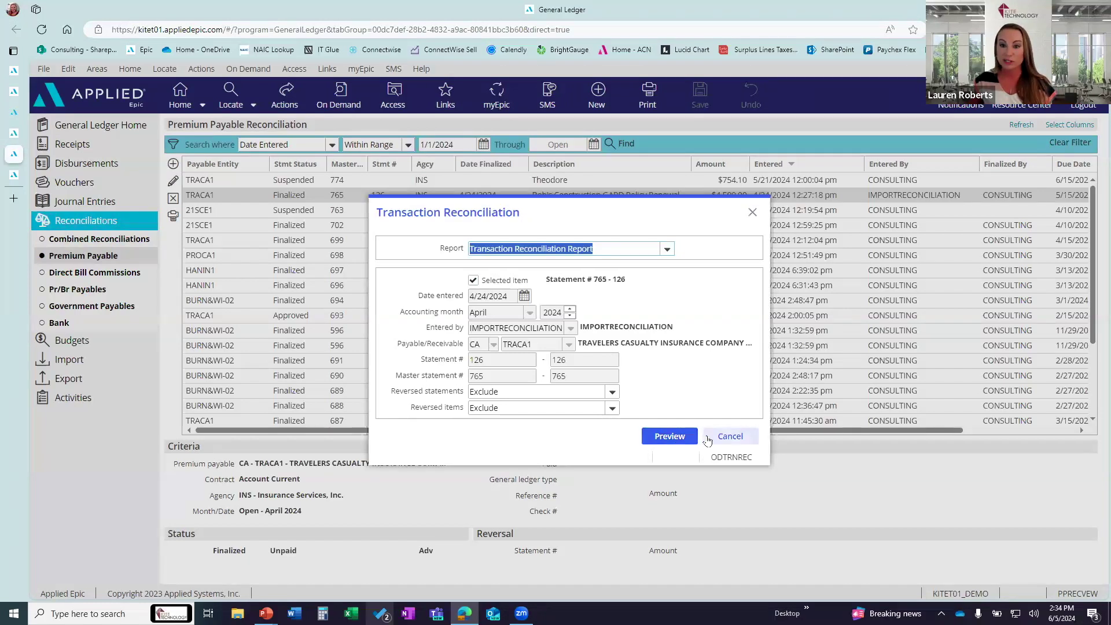
Cancel the Transaction Reconciliation Report criteria without previewing and return to the Accounting Methods configuration
click(730, 438)
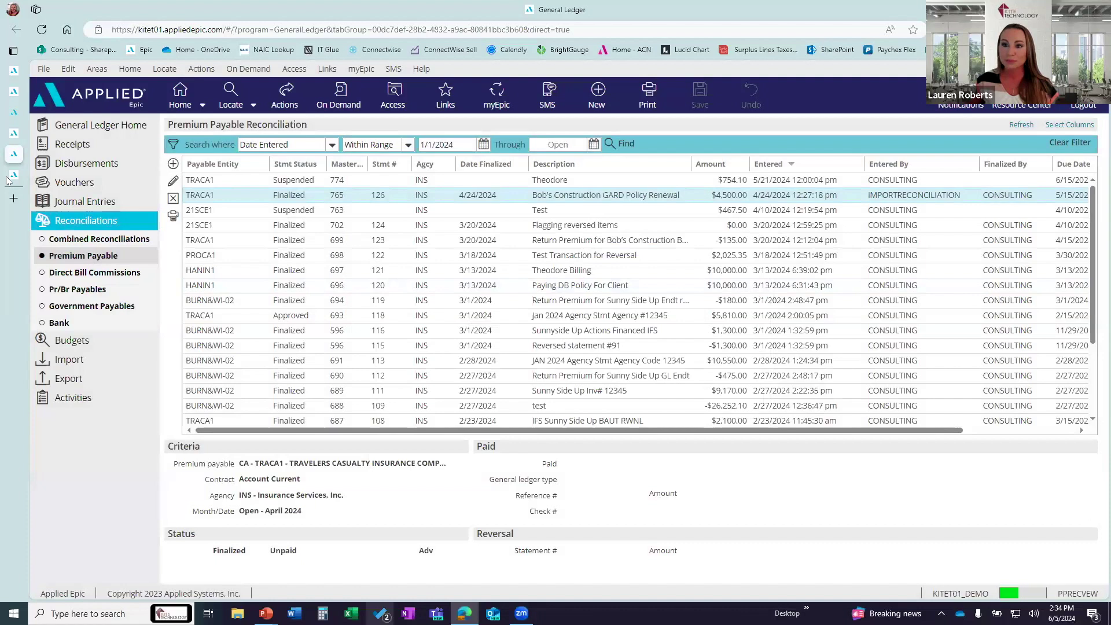
click(13, 175)
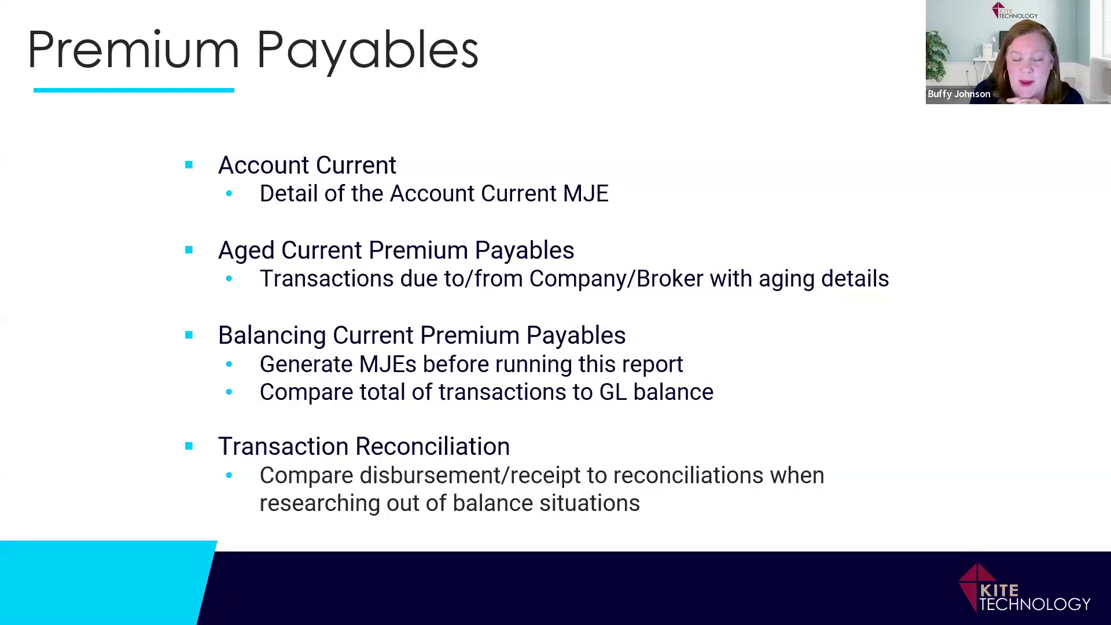
Switch from the slides to the Reports/Marketing transaction reports and view the available actions for the Month End - Balancing Current Premium Payables report
key(alt+Tab)
mouse_move(15, 134)
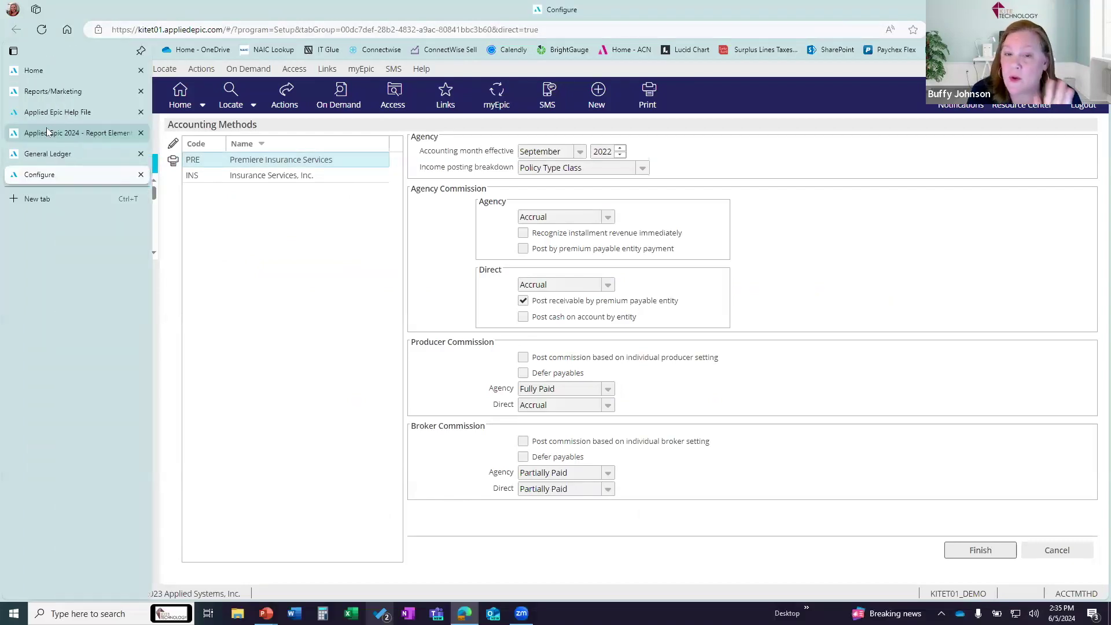
click(52, 91)
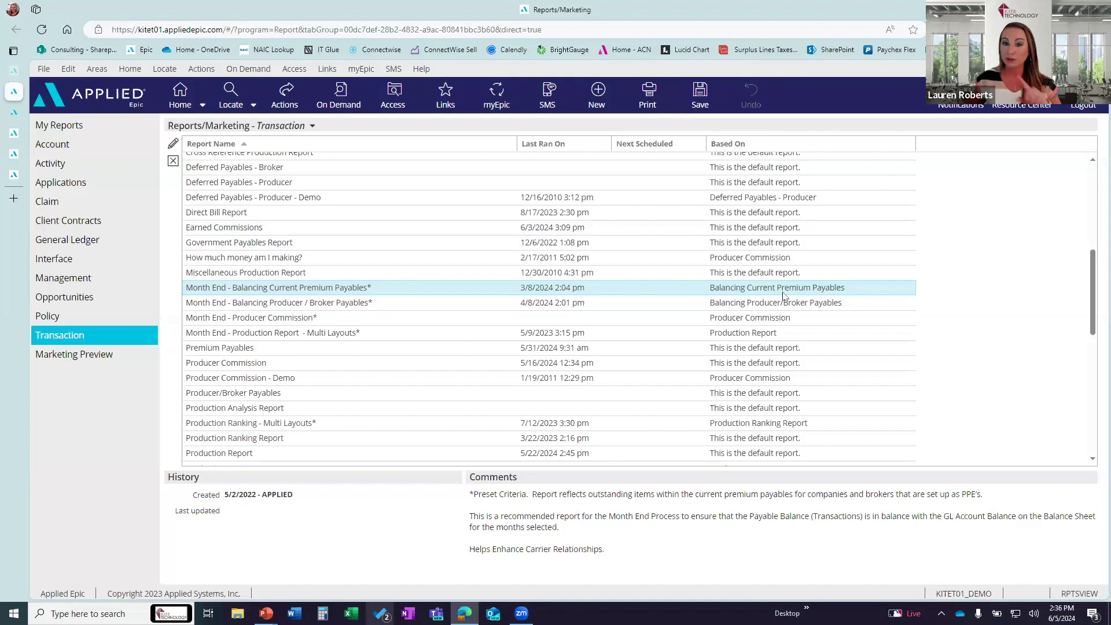
right_click(454, 291)
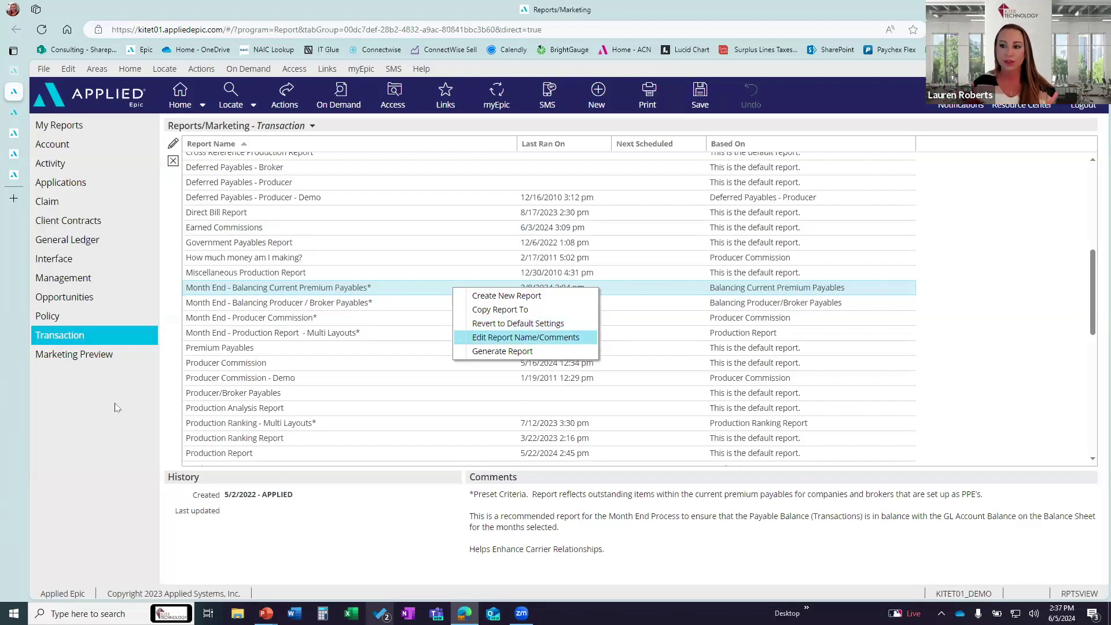
click(83, 348)
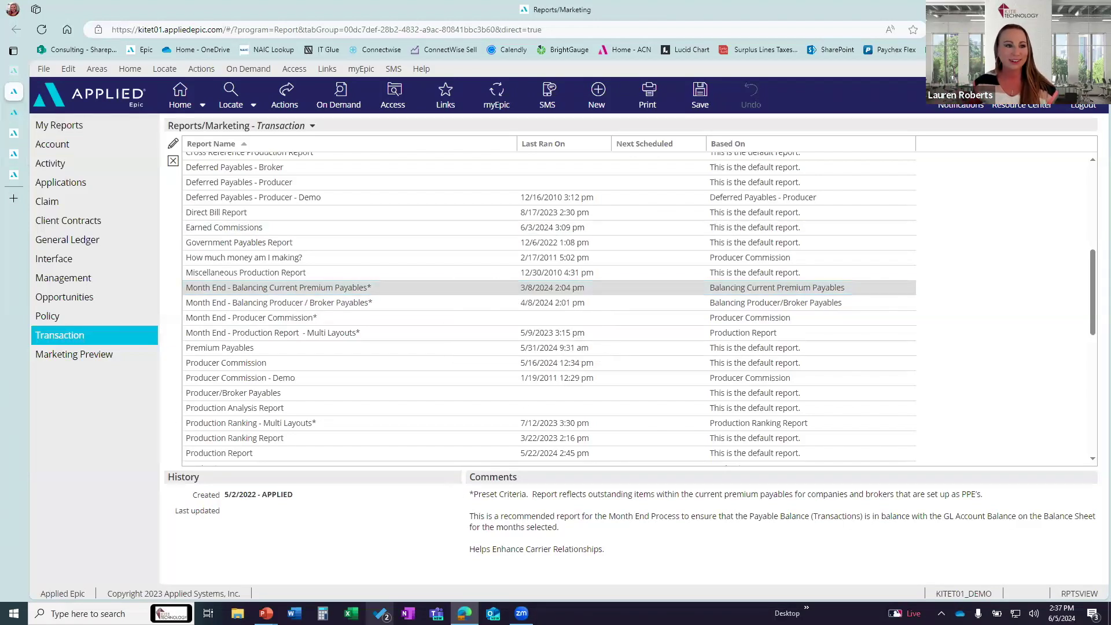
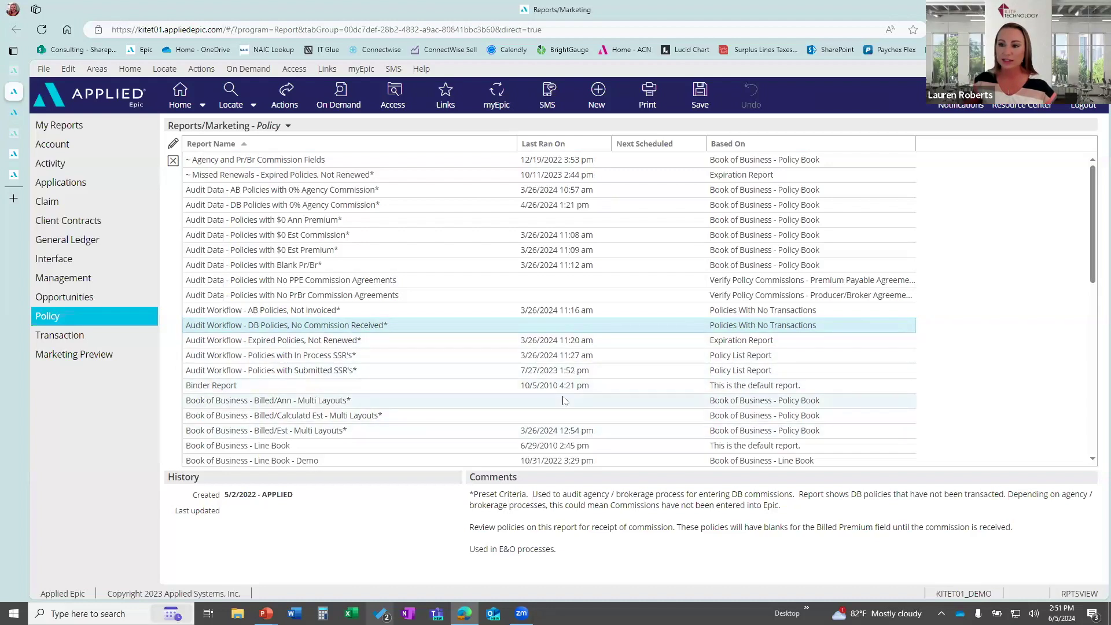
Locate and select the default Policies With No Transactions report in the policy reports list
scroll(491, 388, down, 7)
scroll(384, 305, down, 3)
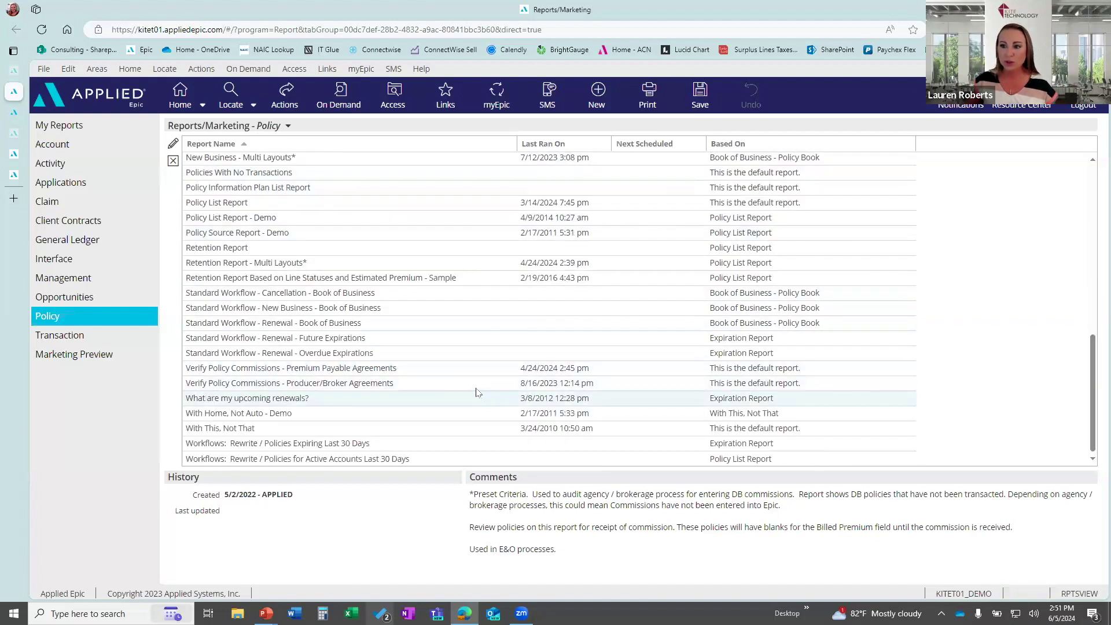
scroll(478, 389, up, 3)
click(326, 329)
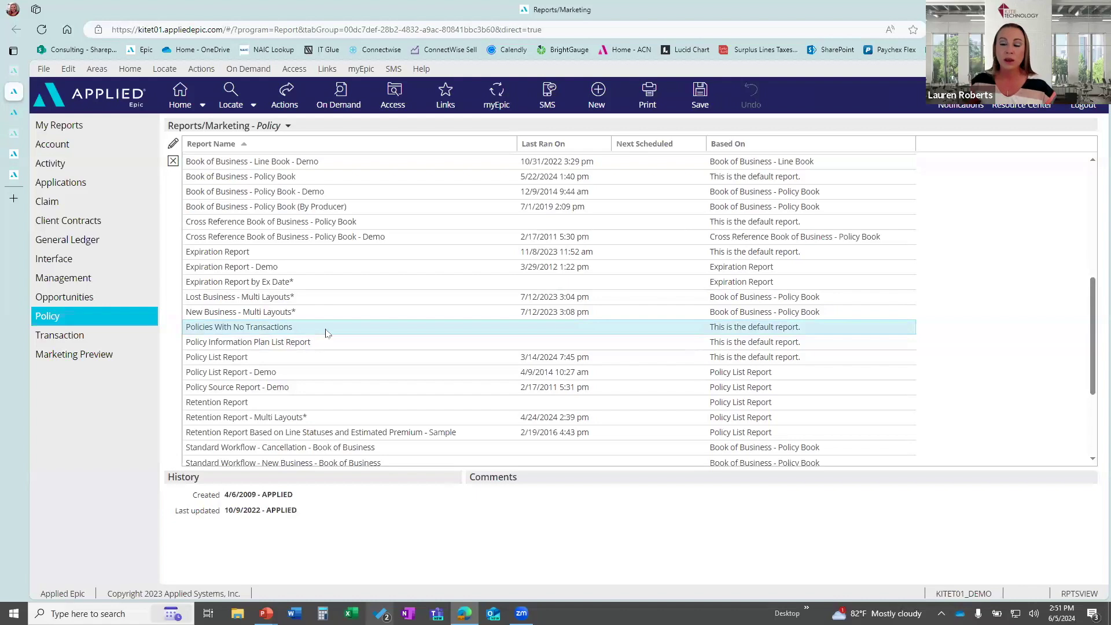
double_click(326, 332)
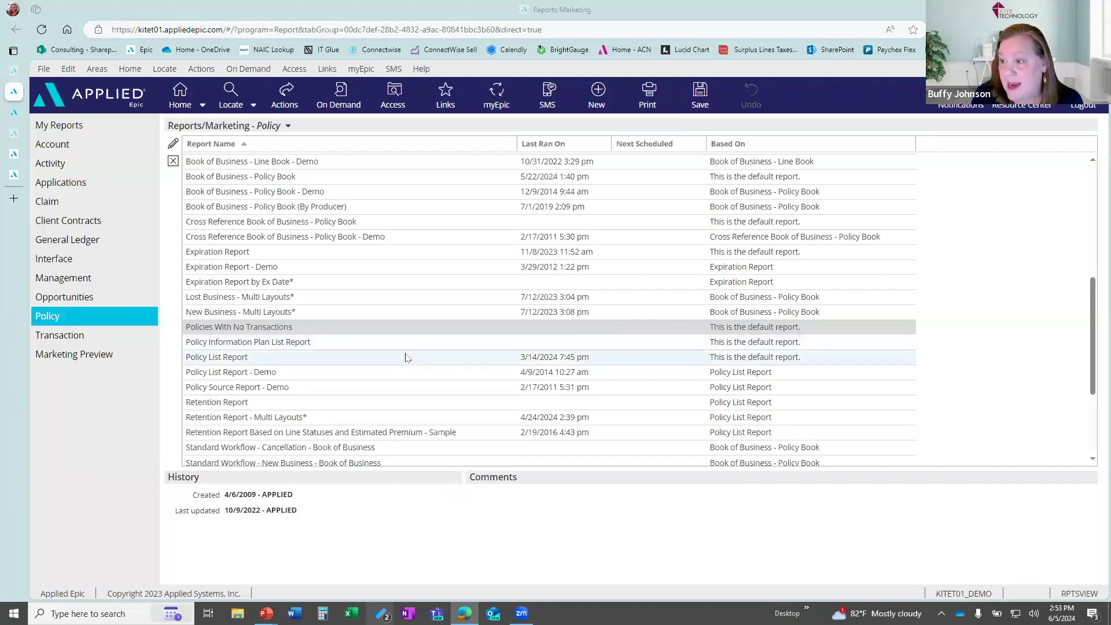
click(281, 331)
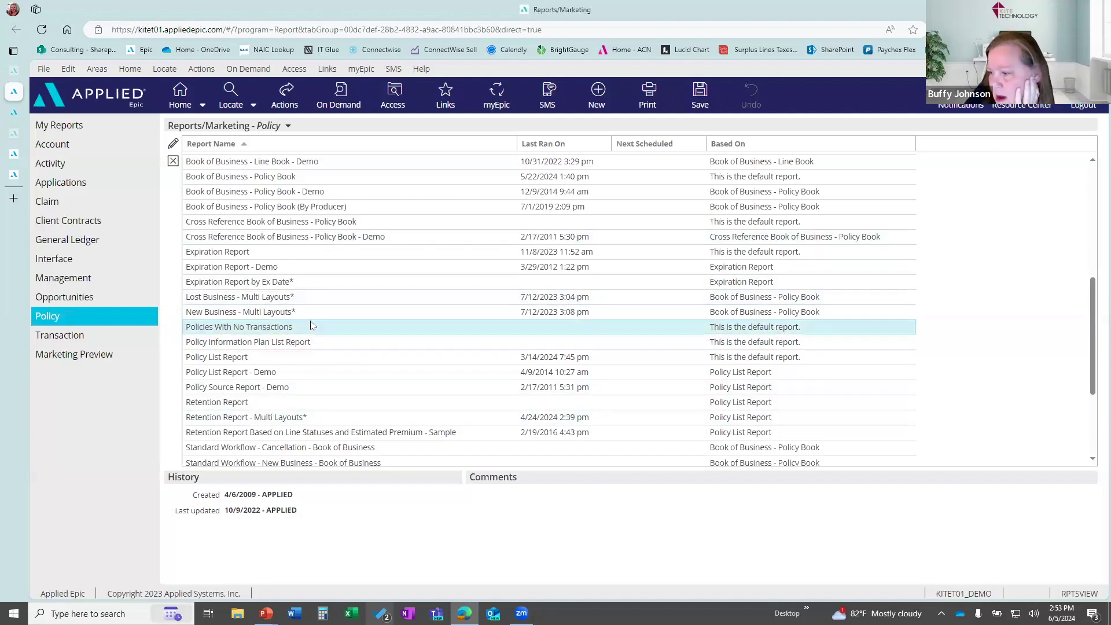
Review the Audit Workflow reports for AB Policies, Not Invoiced and DB Policies, No Commission Received
scroll(330, 278, up, 7)
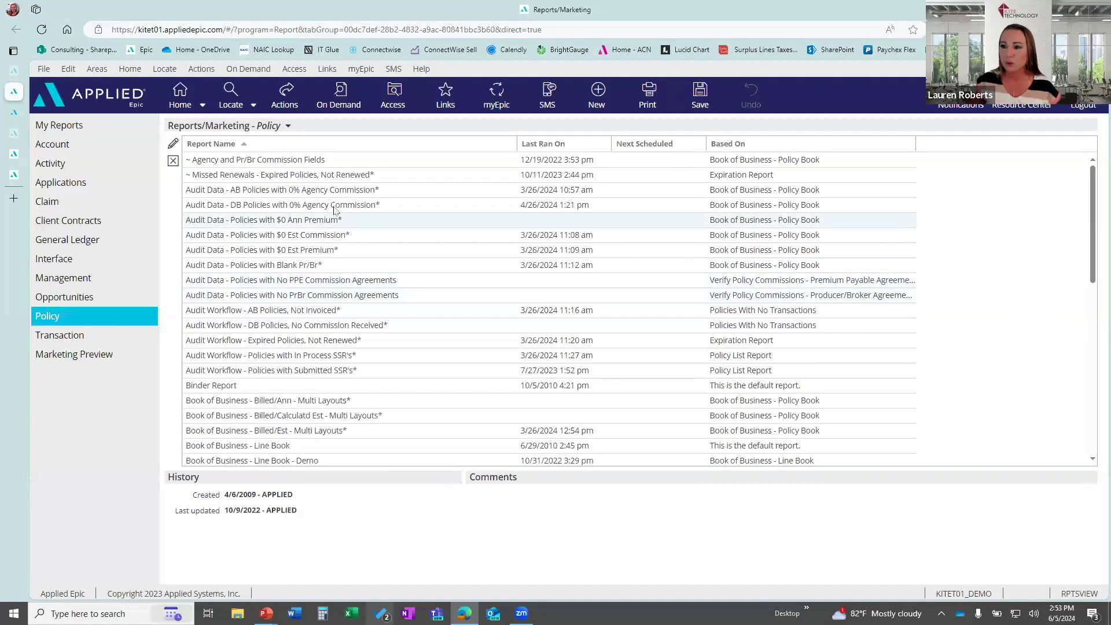
click(355, 315)
click(327, 326)
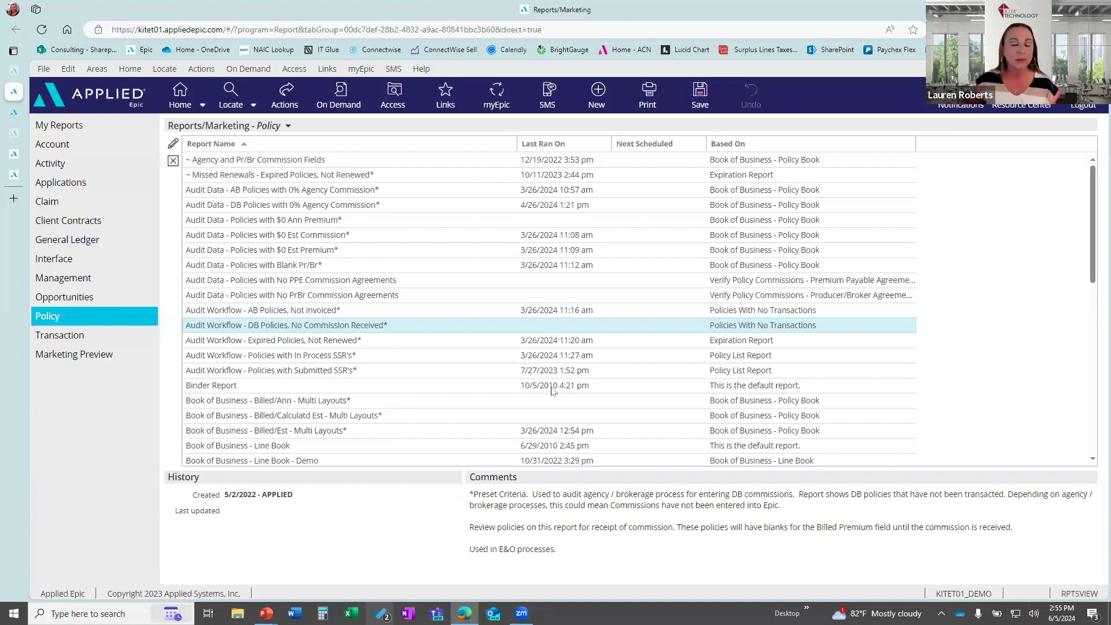
Open the Direct Bill Report from the transaction reports and view its Direct Bill Commissions criterion
click(60, 336)
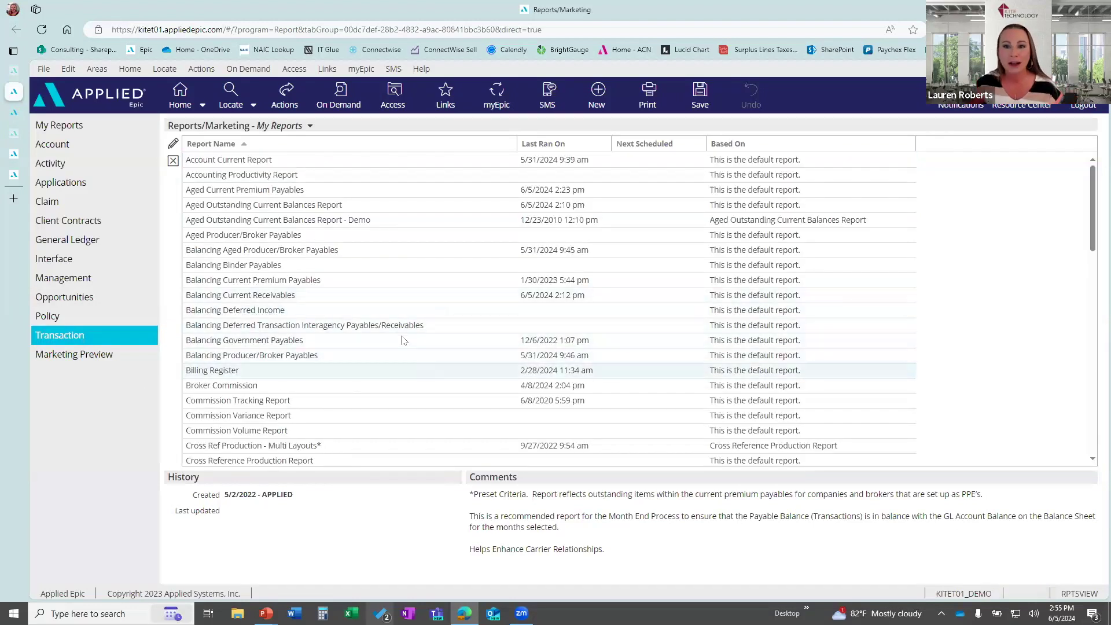
scroll(317, 405, down, 5)
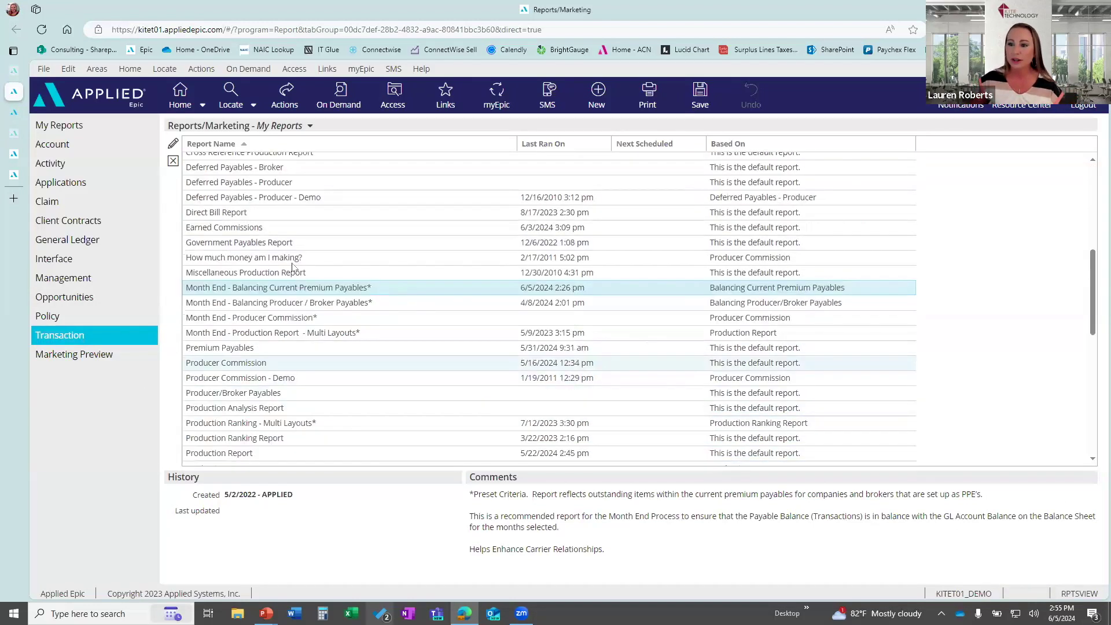
click(297, 218)
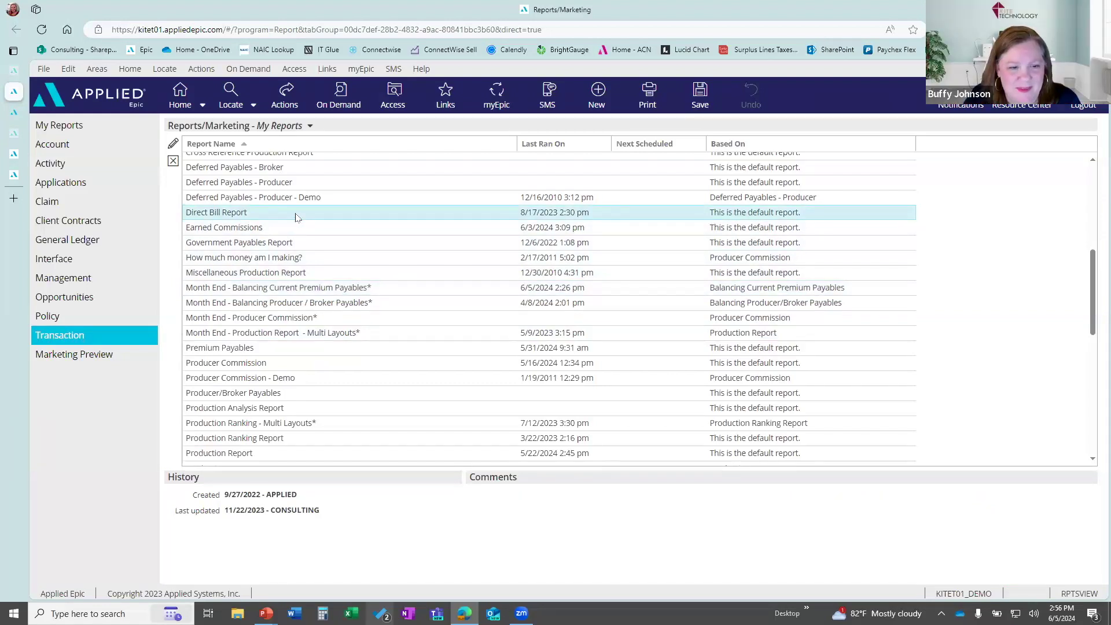
double_click(297, 219)
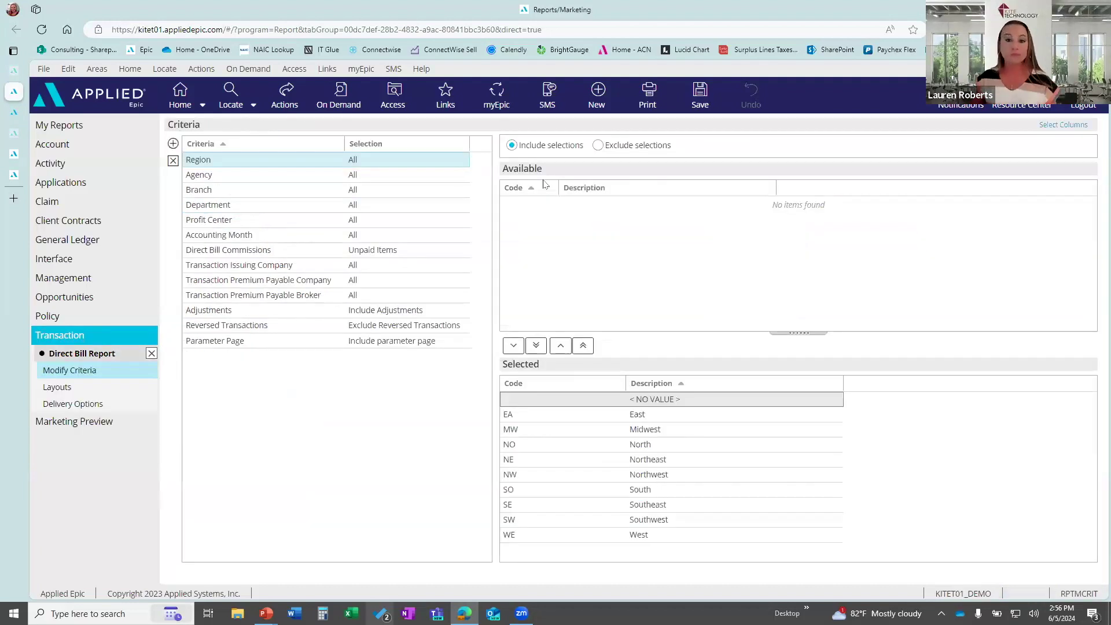
click(446, 250)
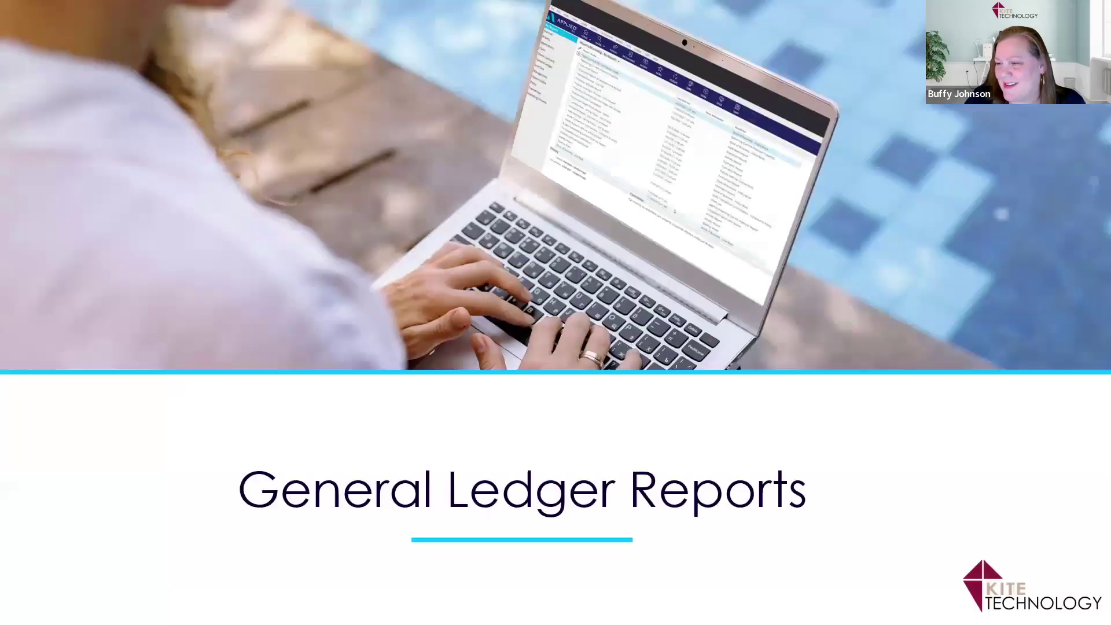
key(Right)
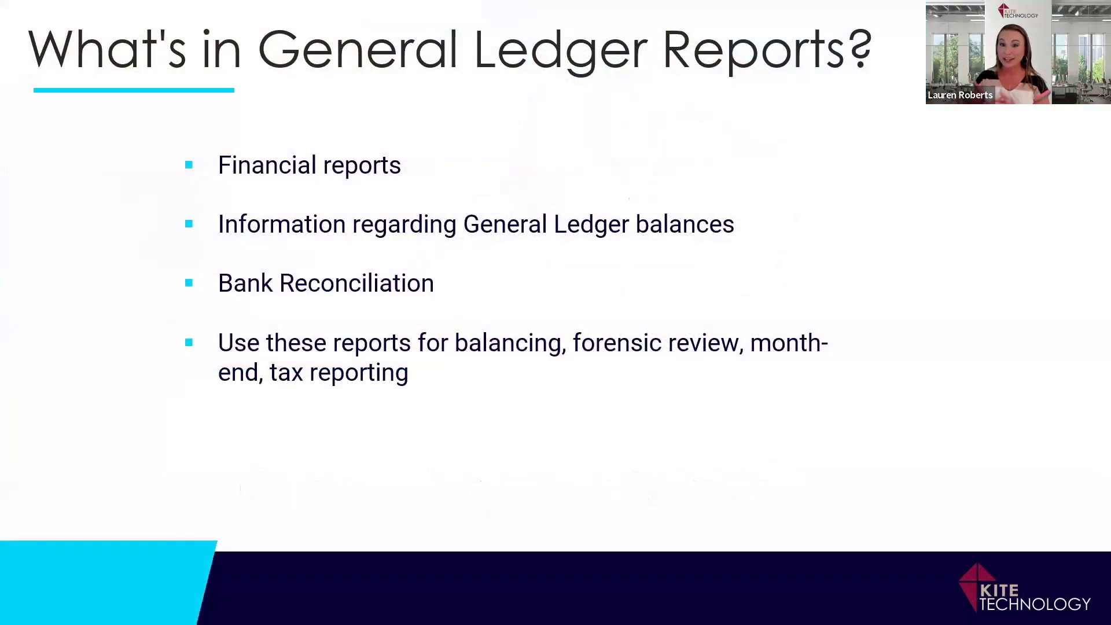